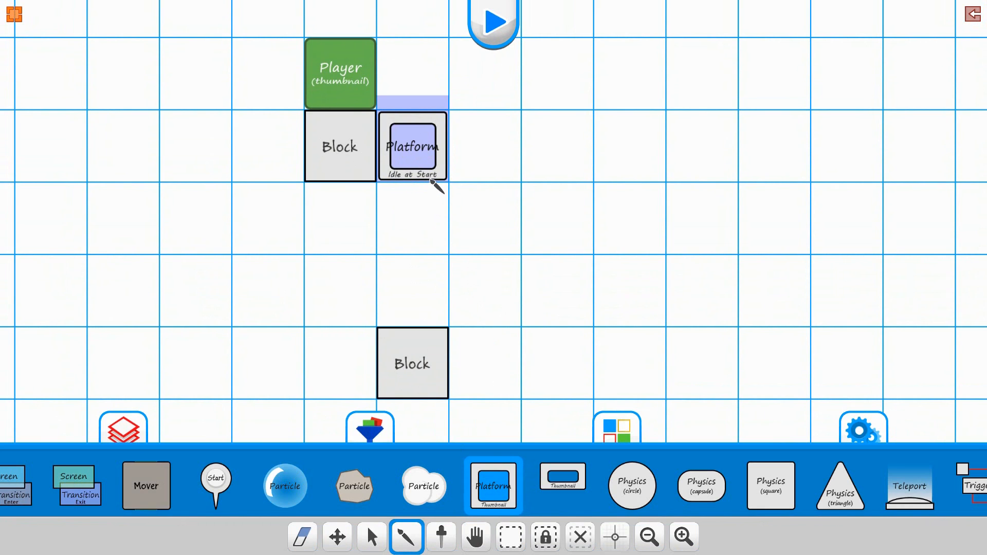
# Turn off Disable After End in the platform's Move To End settings
pyautogui.click(429, 177)
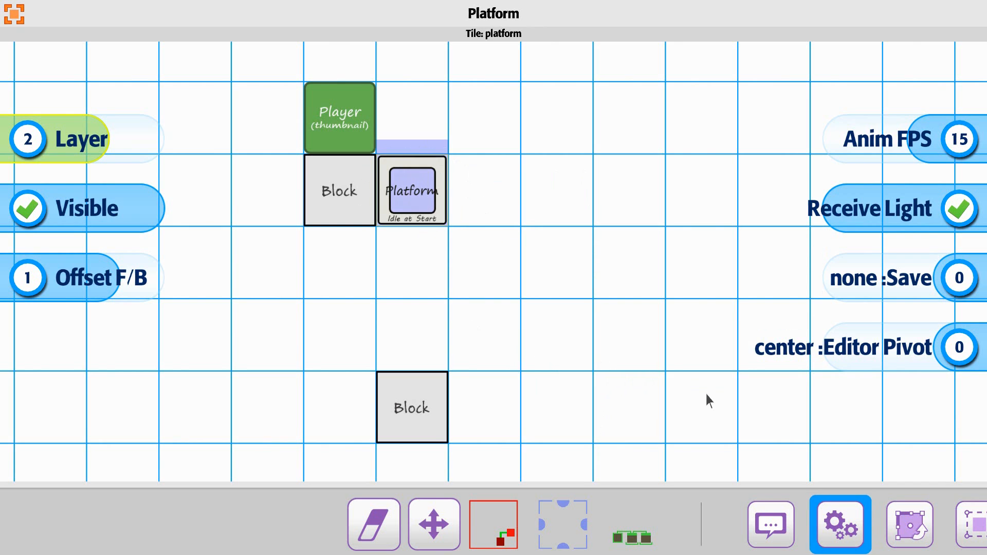
pyautogui.moveTo(855, 527); pyautogui.dragTo(132, 498)
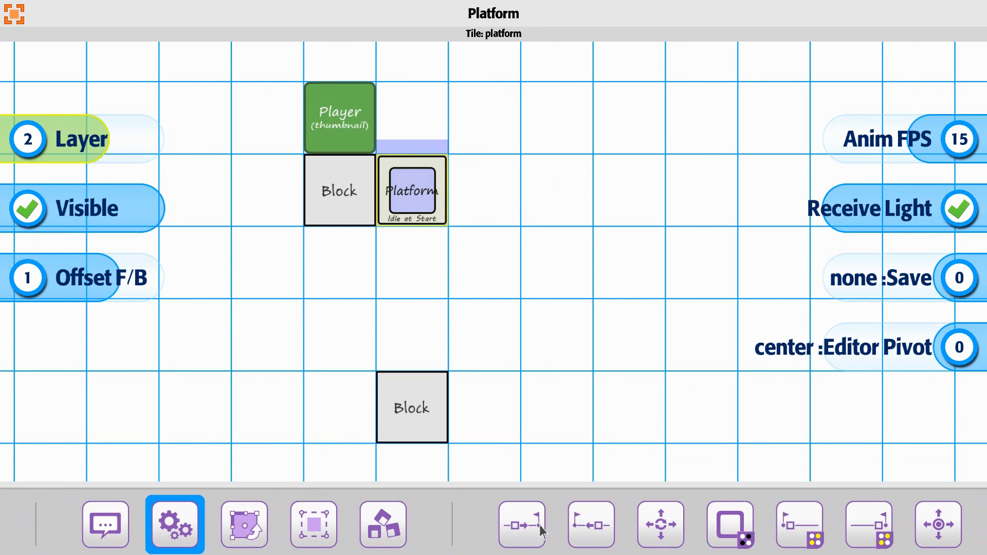
pyautogui.click(522, 524)
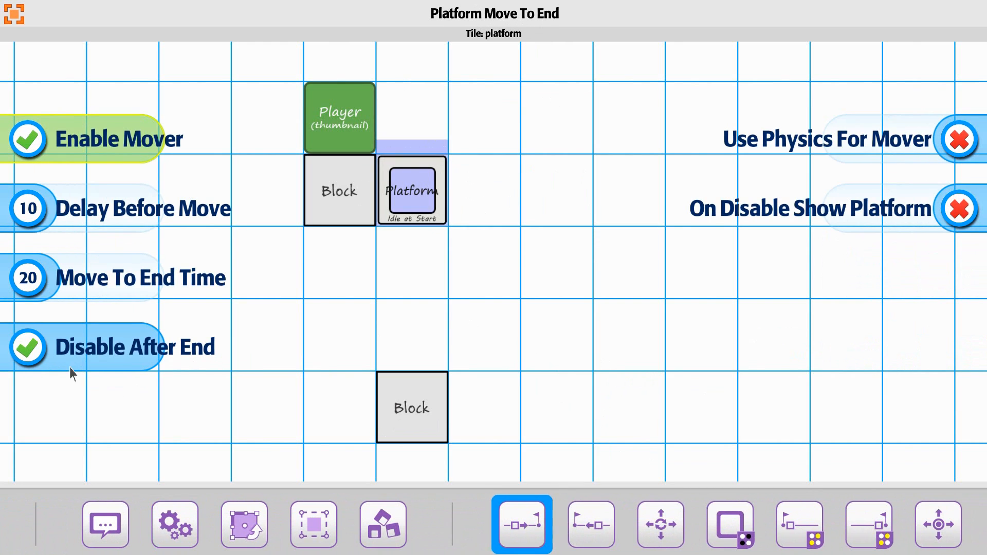
pyautogui.click(144, 356)
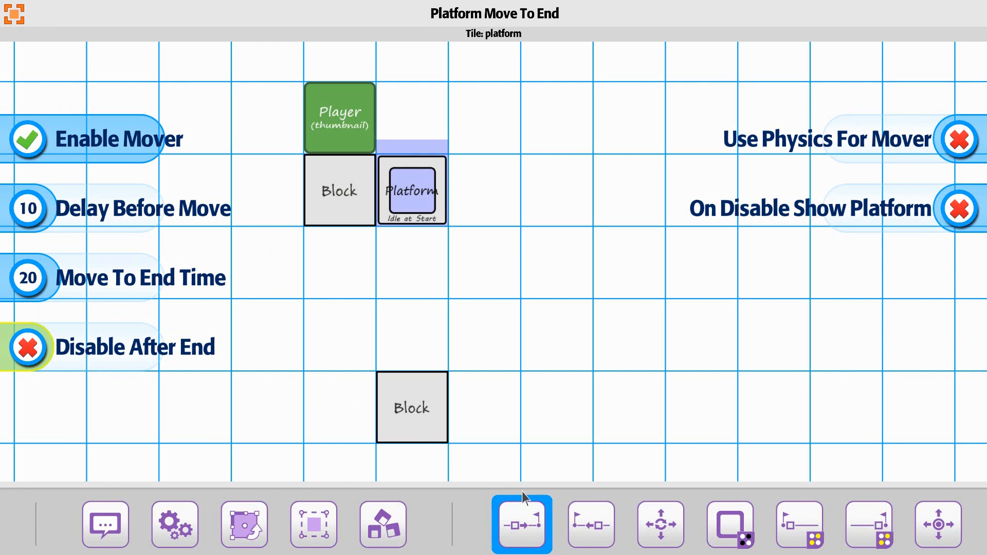
# Set the platform's Move To Start to none and its On Complete: Reset With Fade In Time to 0
pyautogui.click(591, 525)
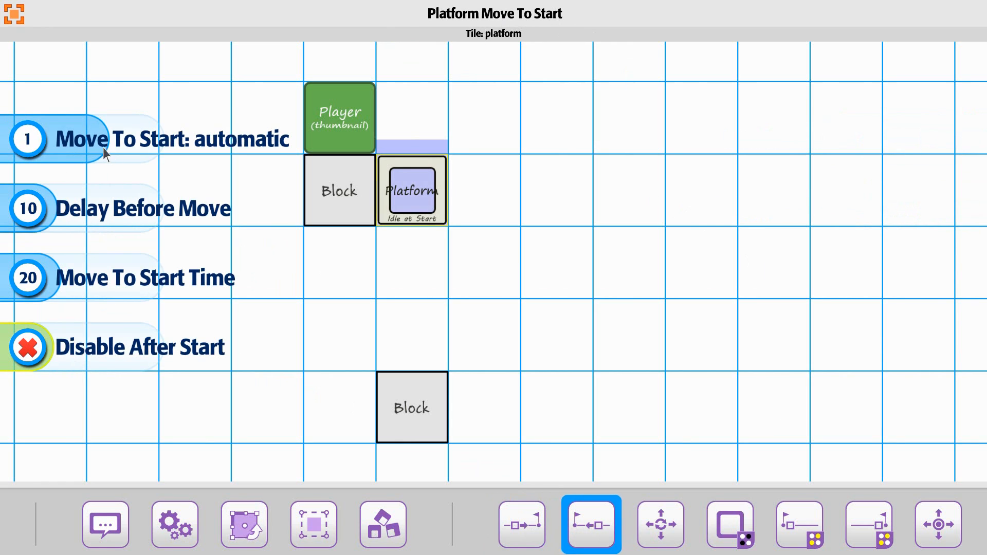
pyautogui.click(66, 144)
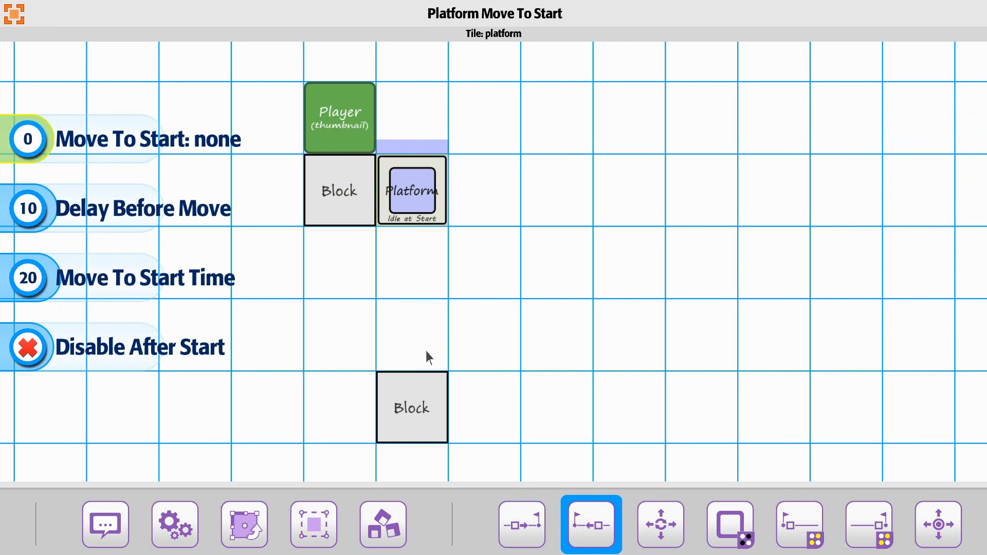
pyautogui.click(662, 516)
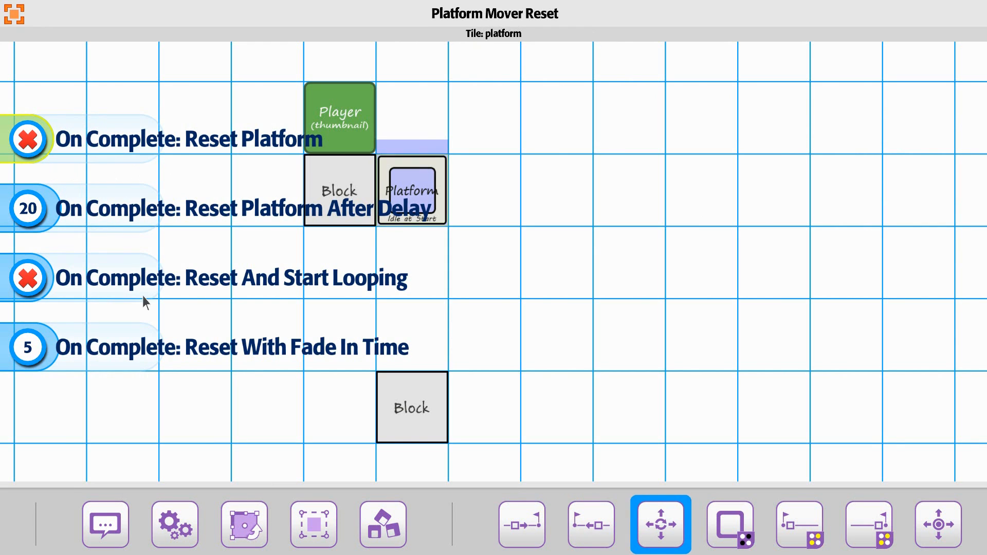
pyautogui.click(53, 352)
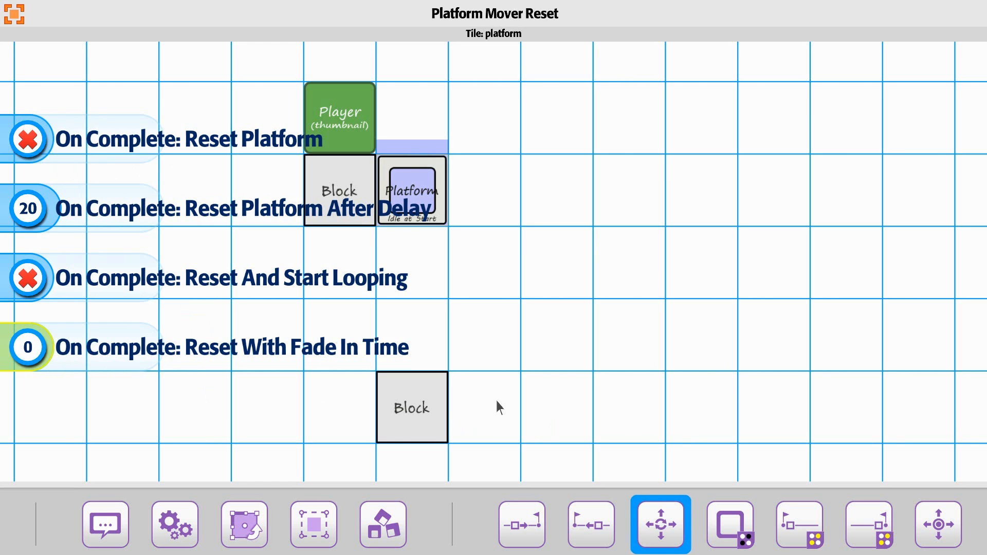
# Turn off Enable Flashing and Disable After Flash in the platform's flash settings
pyautogui.click(731, 523)
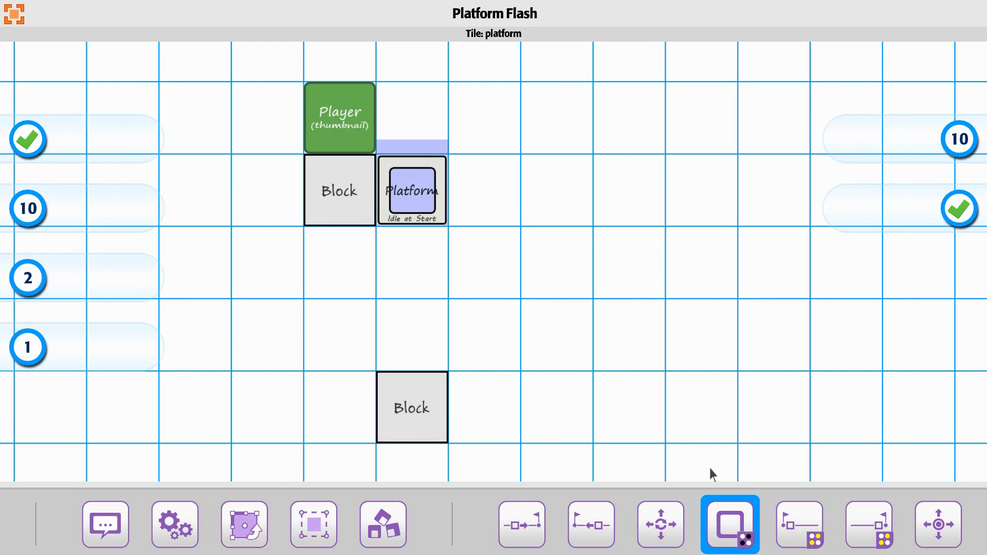
pyautogui.click(37, 146)
pyautogui.click(959, 209)
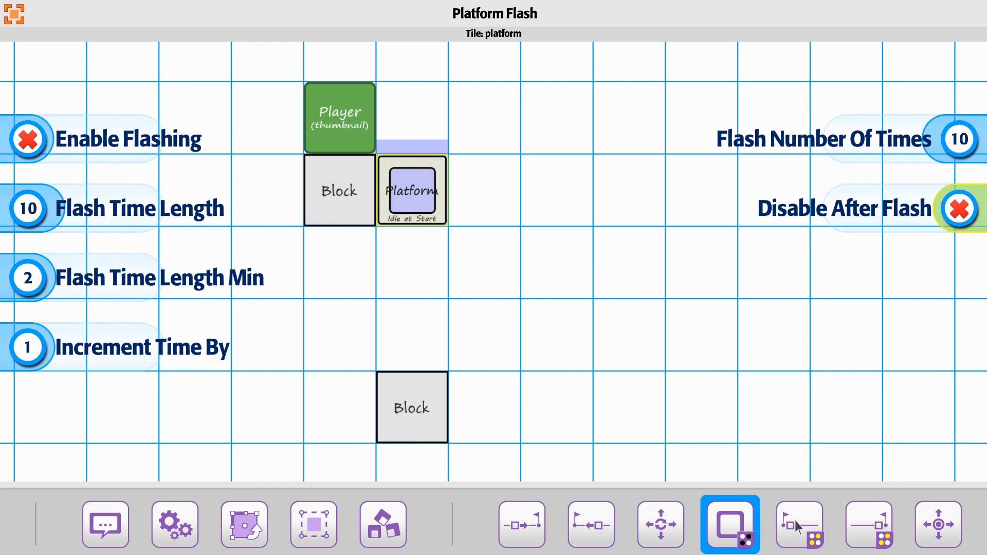
# Turn on Collider On At End in the Platform Settings
pyautogui.moveTo(795, 520); pyautogui.dragTo(436, 517)
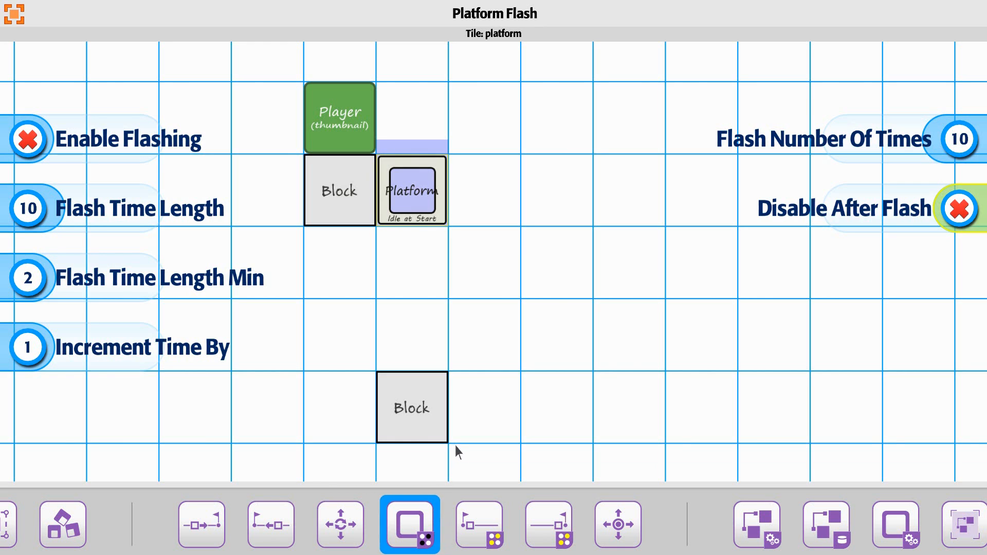
pyautogui.click(622, 523)
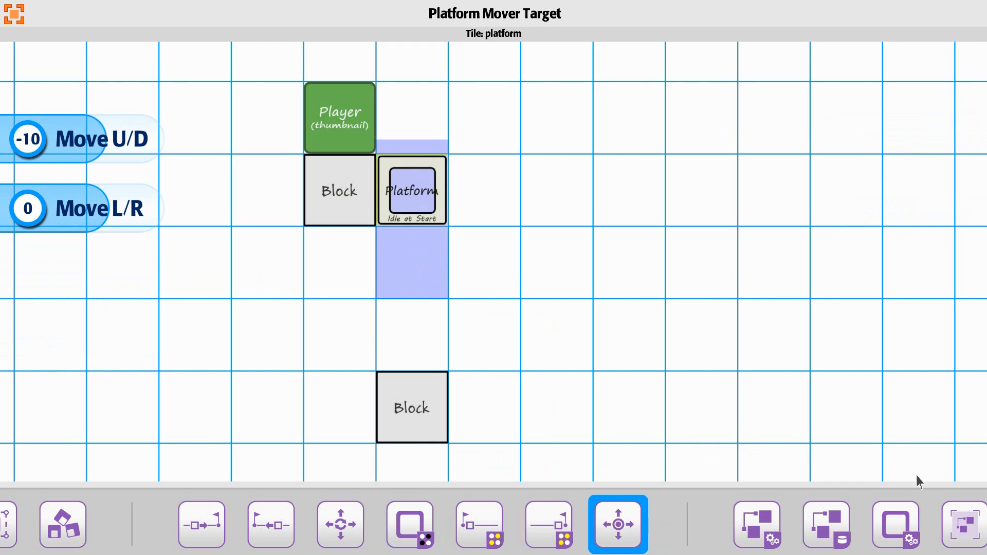
pyautogui.click(895, 522)
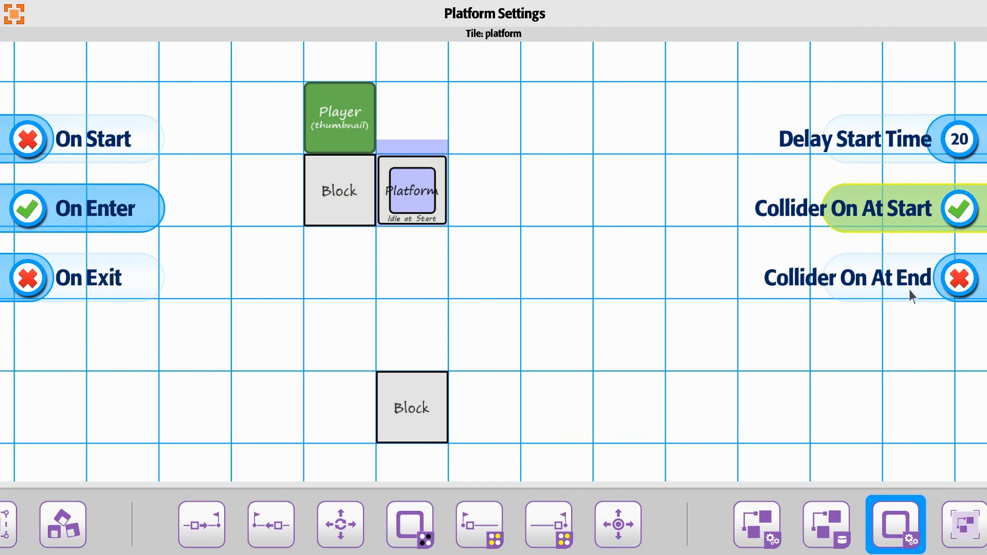
pyautogui.click(909, 284)
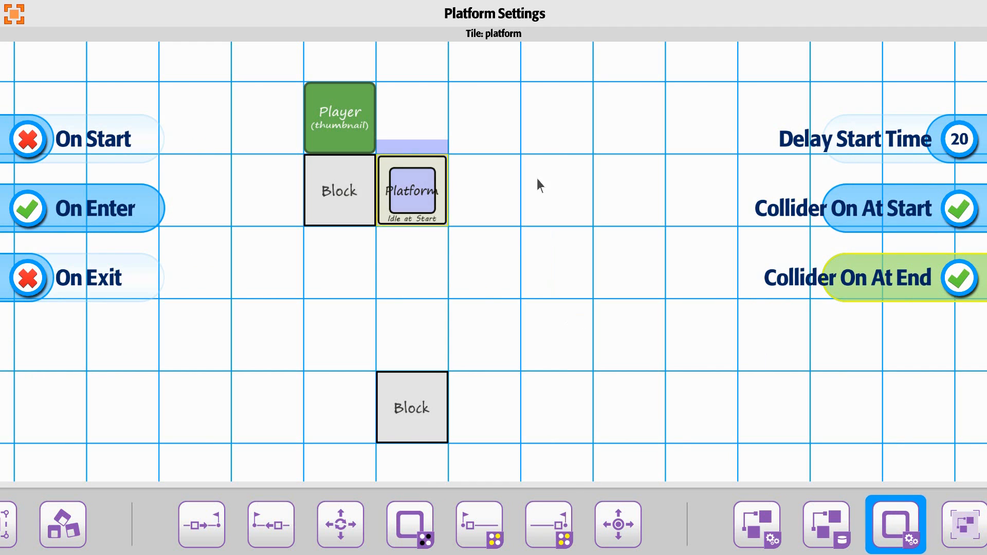
# Play-test the level with the player riding the platform, and stop the test
pyautogui.press('Escape')
pyautogui.click(491, 24)
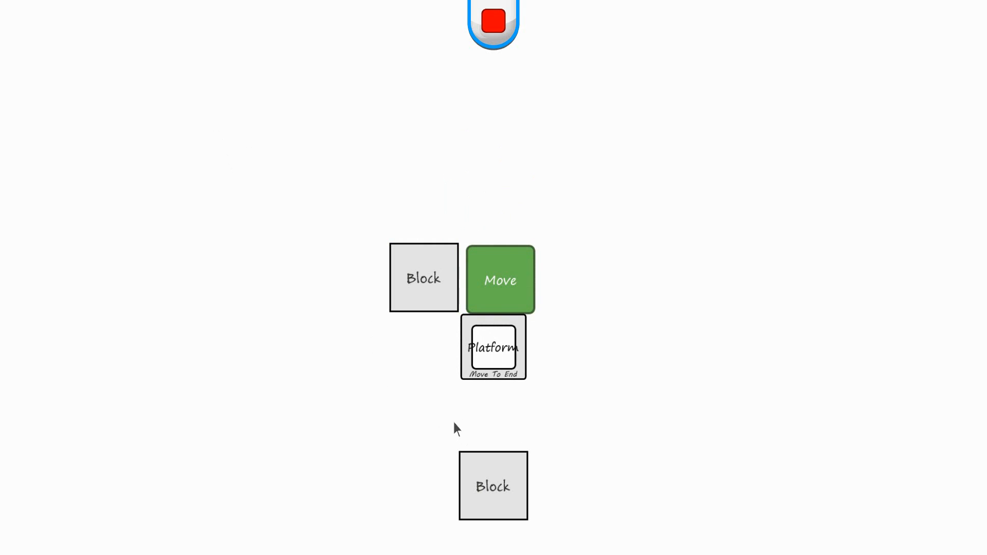
pyautogui.click(495, 36)
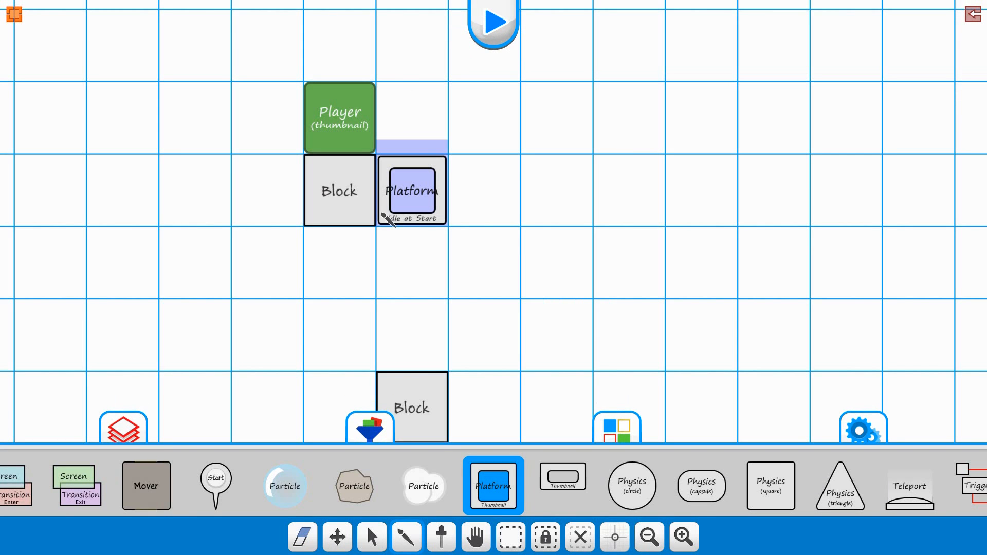
# Sample the configured platform and paint six copies of it in a row directly to its right
pyautogui.click(439, 533)
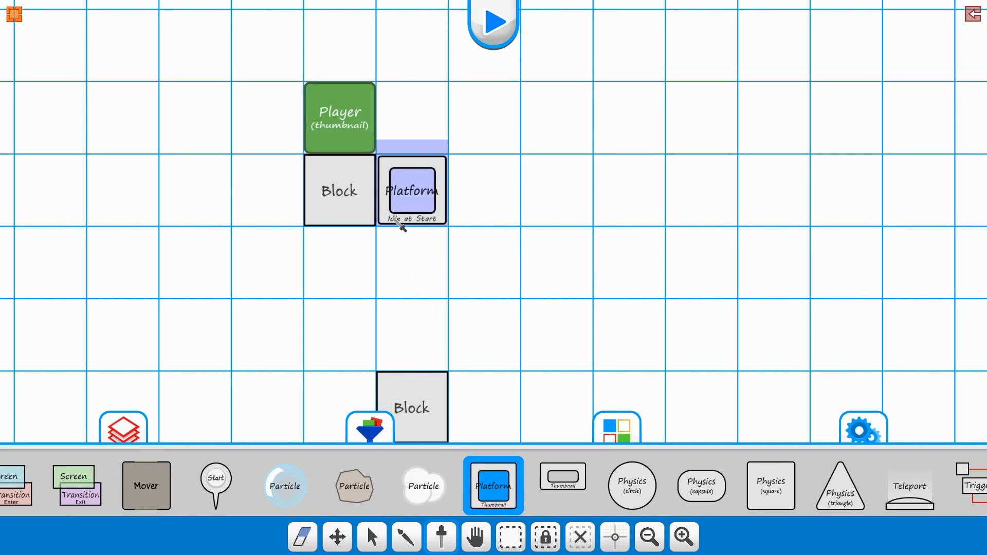
pyautogui.click(400, 224)
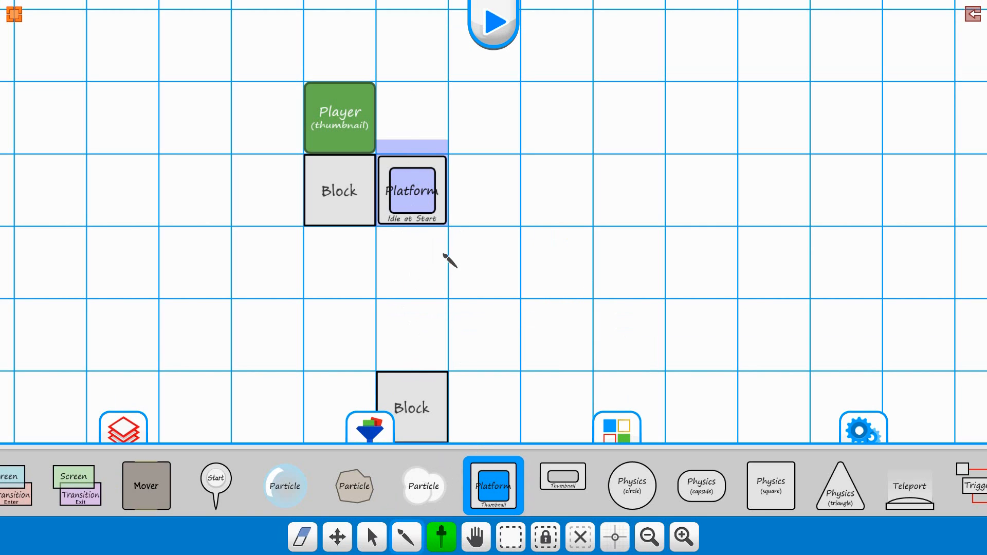
pyautogui.moveTo(490, 202); pyautogui.dragTo(823, 204)
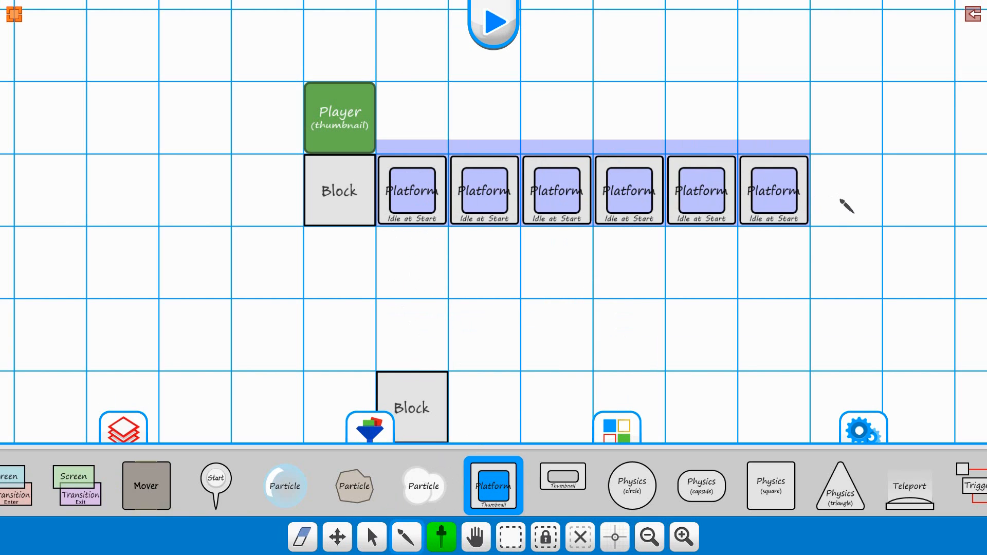
pyautogui.click(843, 203)
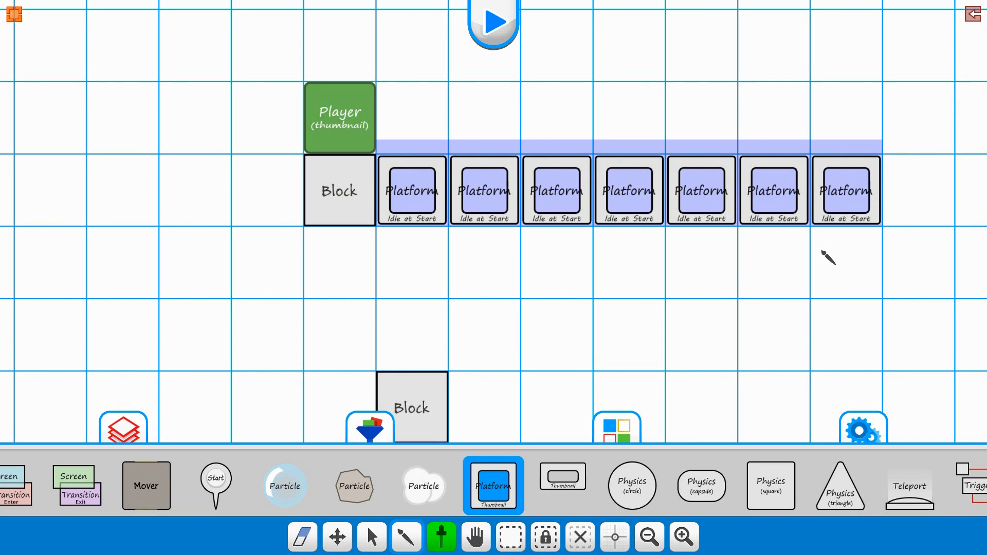
# Set the mover target's Move U/D to -20 for the second platform in the row
pyautogui.moveTo(582, 324)
pyautogui.mouseDown(button='middle')
pyautogui.moveTo(449, 298)
pyautogui.moveTo(412, 305)
pyautogui.moveTo(445, 294)
pyautogui.moveTo(392, 278)
pyautogui.moveTo(331, 226)
pyautogui.mouseUp(button='middle')
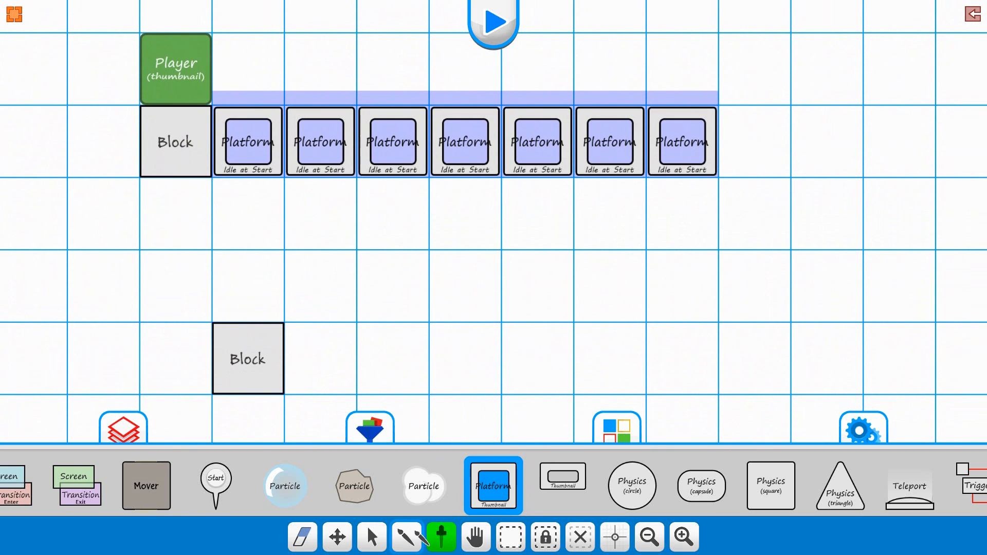
pyautogui.click(366, 525)
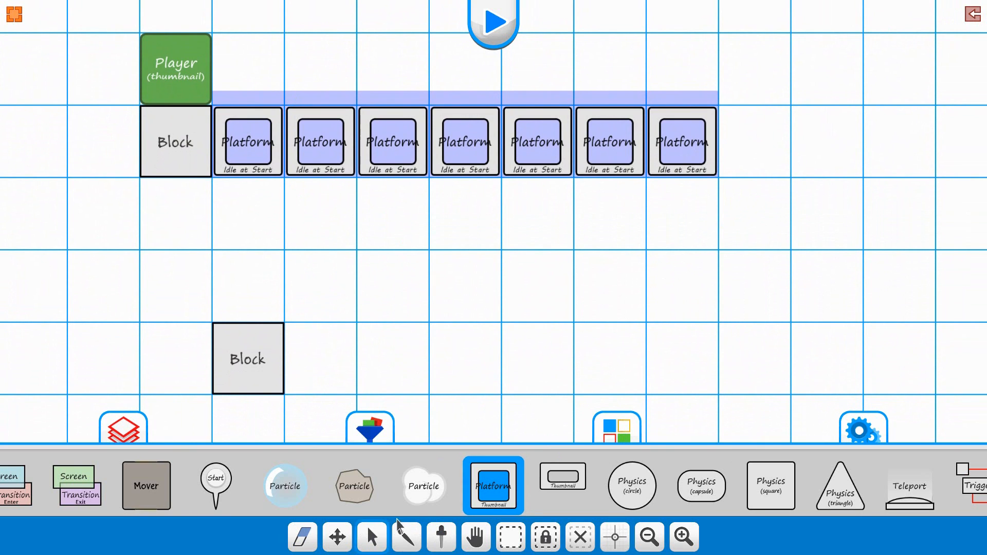
pyautogui.click(320, 164)
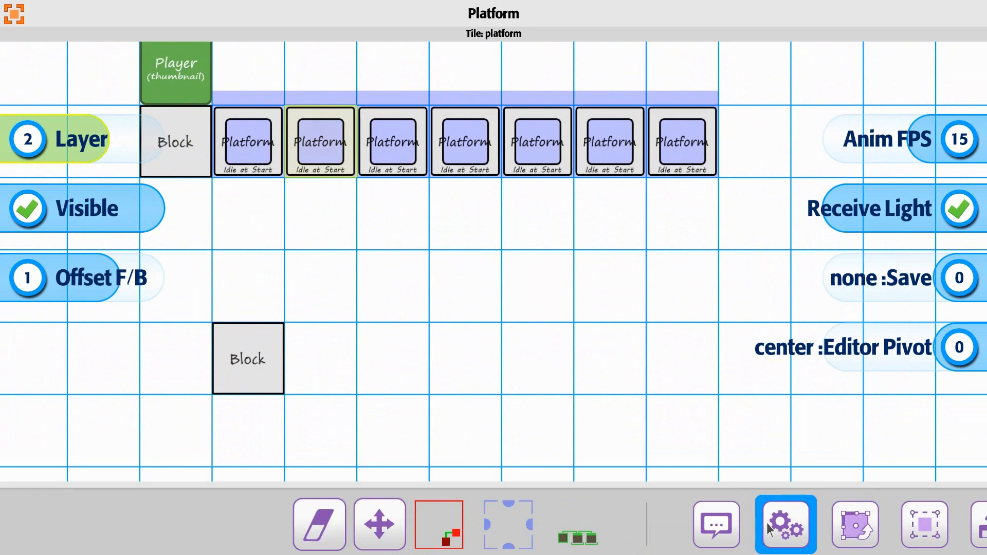
pyautogui.click(755, 526)
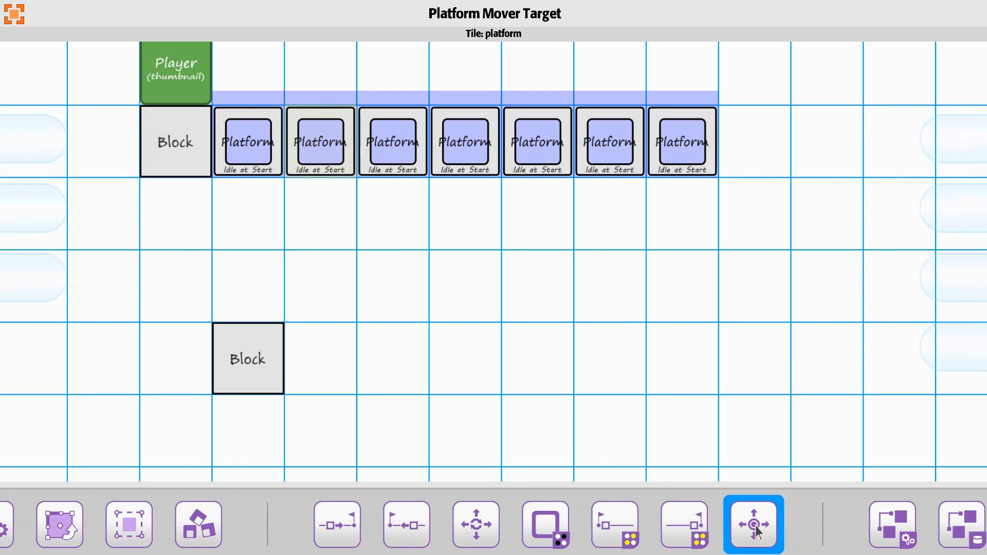
pyautogui.moveTo(39, 150); pyautogui.dragTo(224, 190)
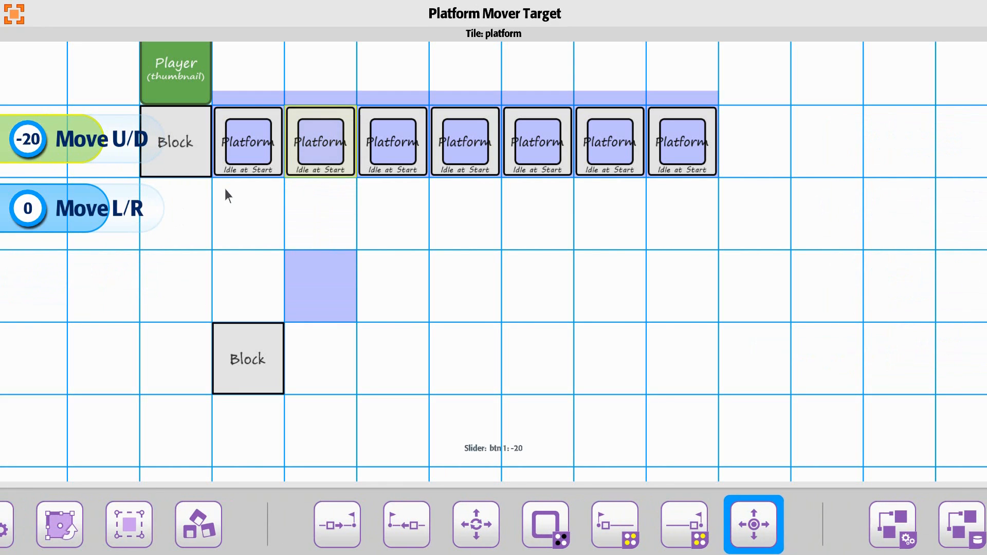
pyautogui.click(400, 177)
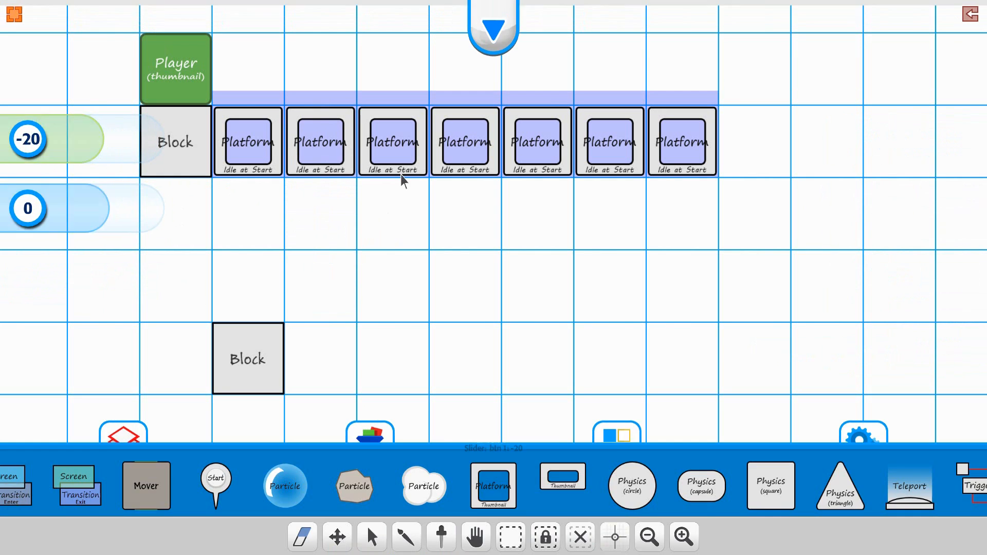
# Set the mover target's Move U/D to -24 for the third platform in the row
pyautogui.click(401, 176)
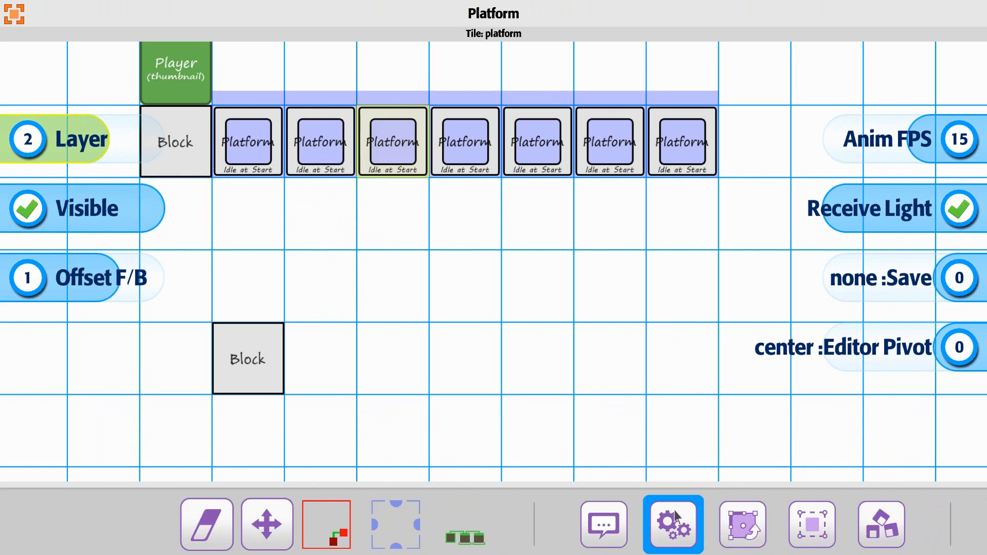
pyautogui.moveTo(674, 510); pyautogui.dragTo(229, 504)
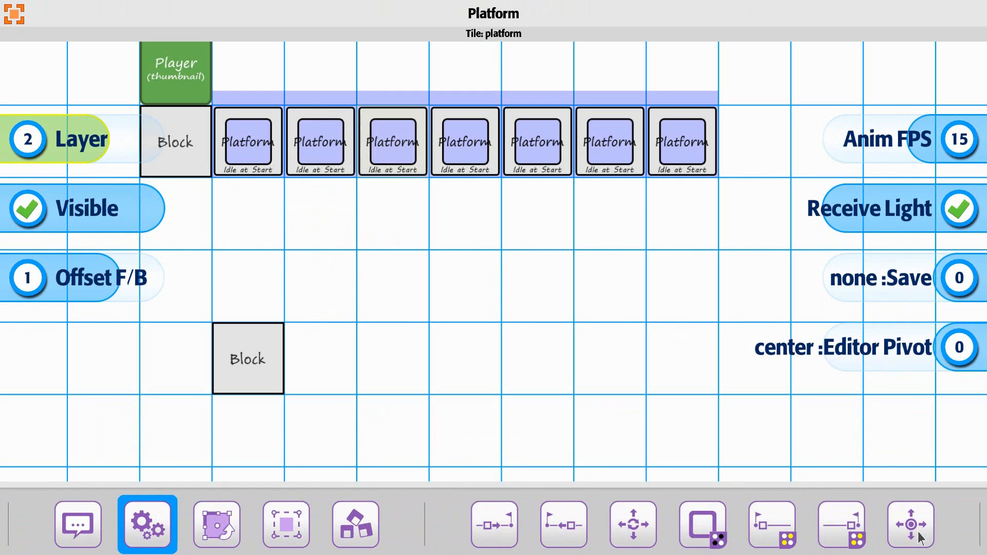
pyautogui.click(920, 538)
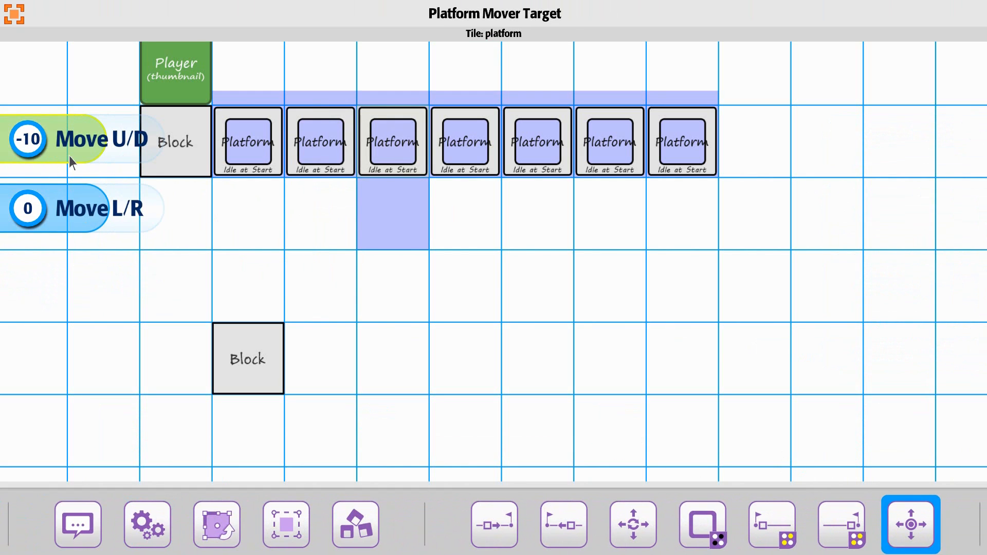
pyautogui.moveTo(69, 155); pyautogui.dragTo(62, 154)
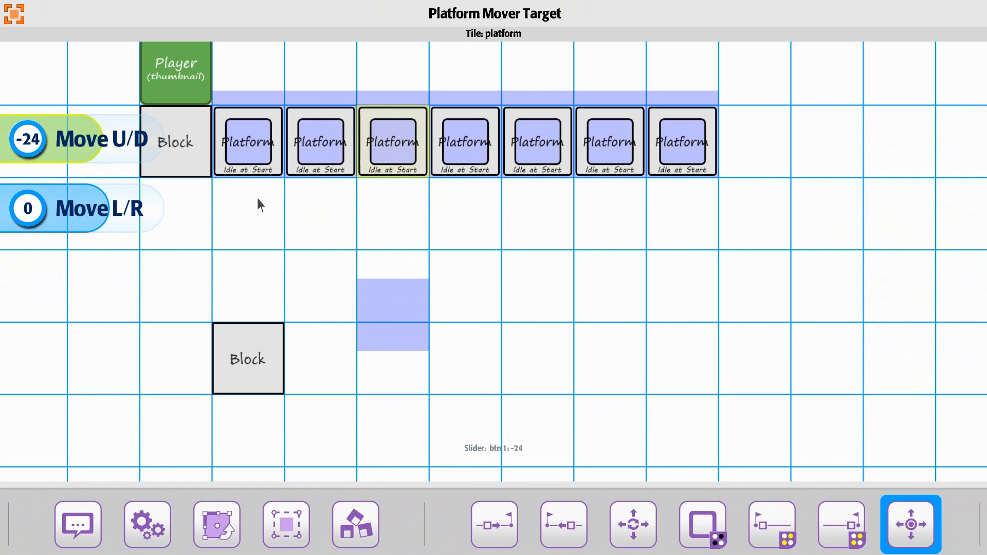
pyautogui.click(19, 16)
# Set the mover target's Move U/D to -40 for the fourth platform in the row
pyautogui.click(447, 156)
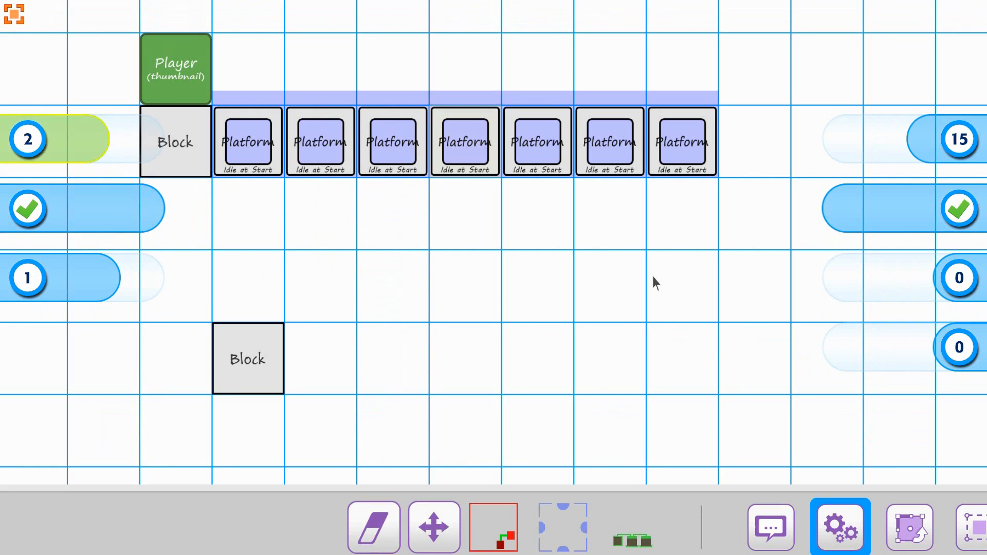
pyautogui.moveTo(647, 523); pyautogui.dragTo(339, 524)
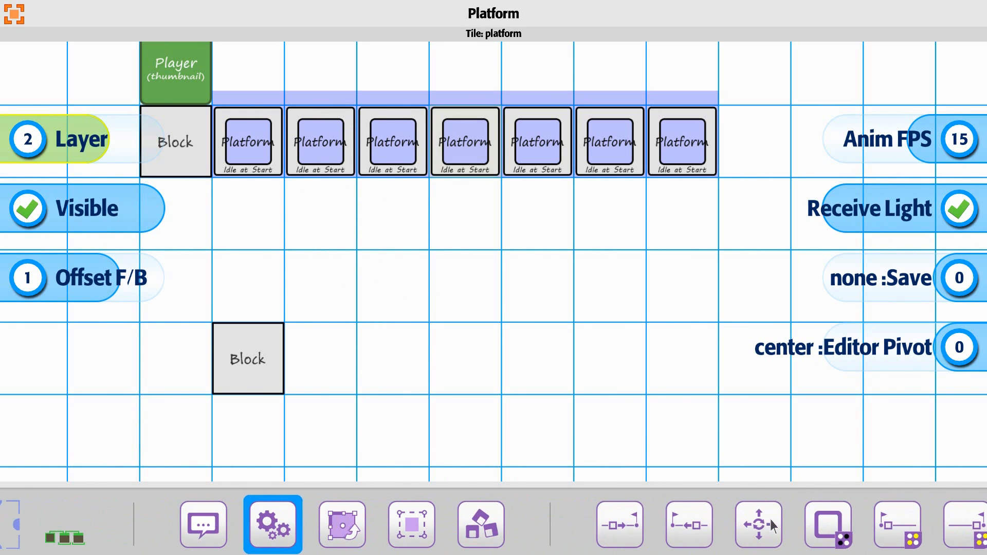
pyautogui.moveTo(893, 525); pyautogui.dragTo(504, 524)
pyautogui.click(647, 524)
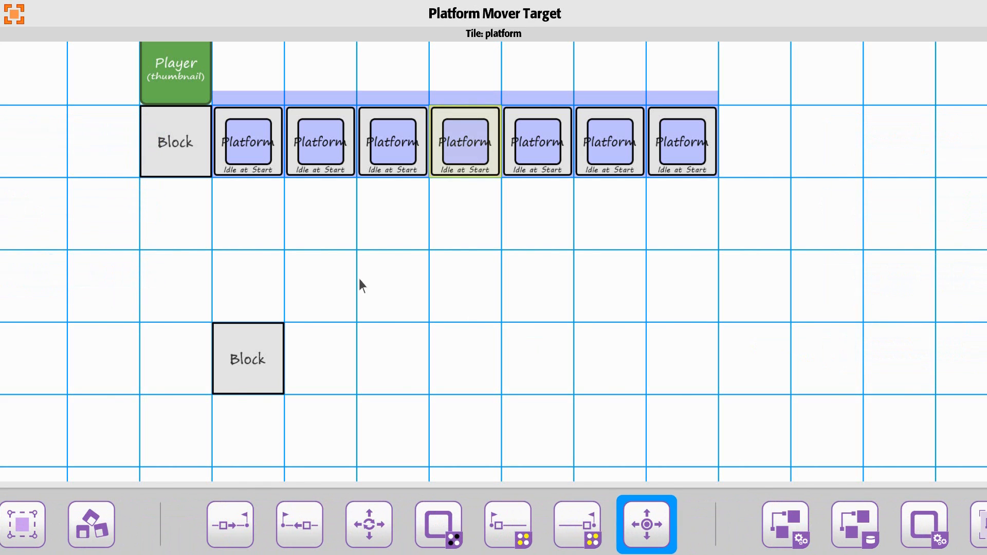
pyautogui.moveTo(110, 168); pyautogui.dragTo(75, 156)
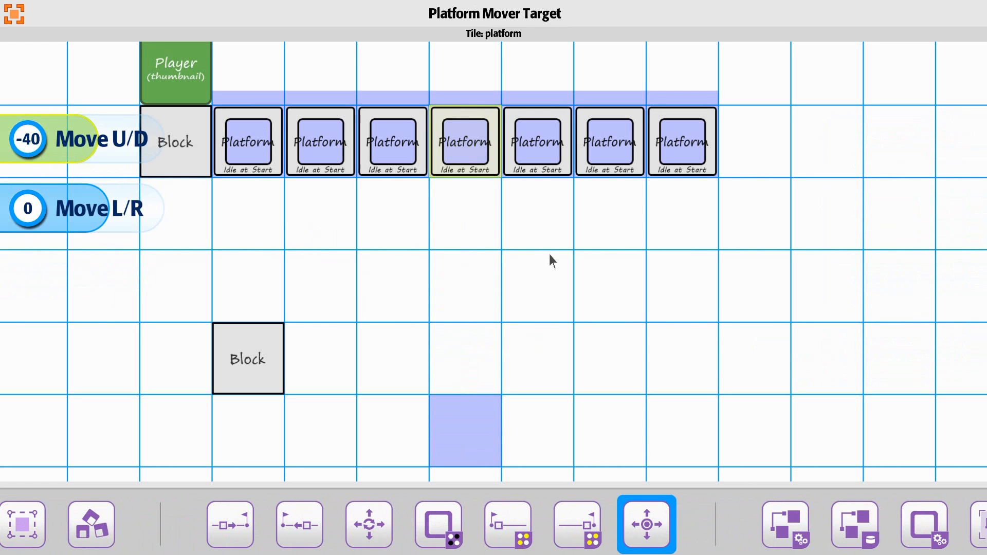
pyautogui.click(540, 183)
# Set the mover target's Move U/D to -30 for the fifth platform in the row
pyautogui.click(550, 168)
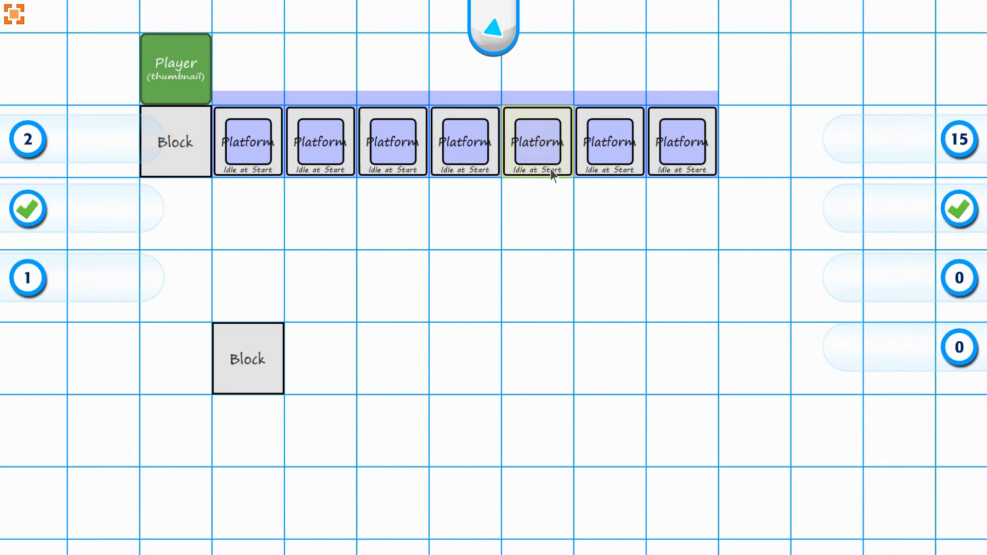
pyautogui.moveTo(524, 511); pyautogui.dragTo(344, 509)
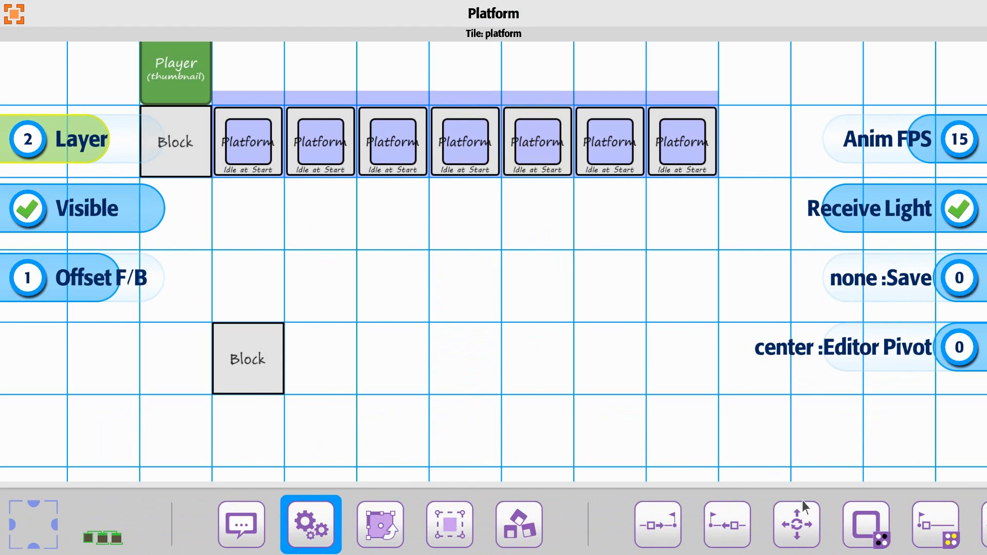
pyautogui.moveTo(880, 532); pyautogui.dragTo(523, 525)
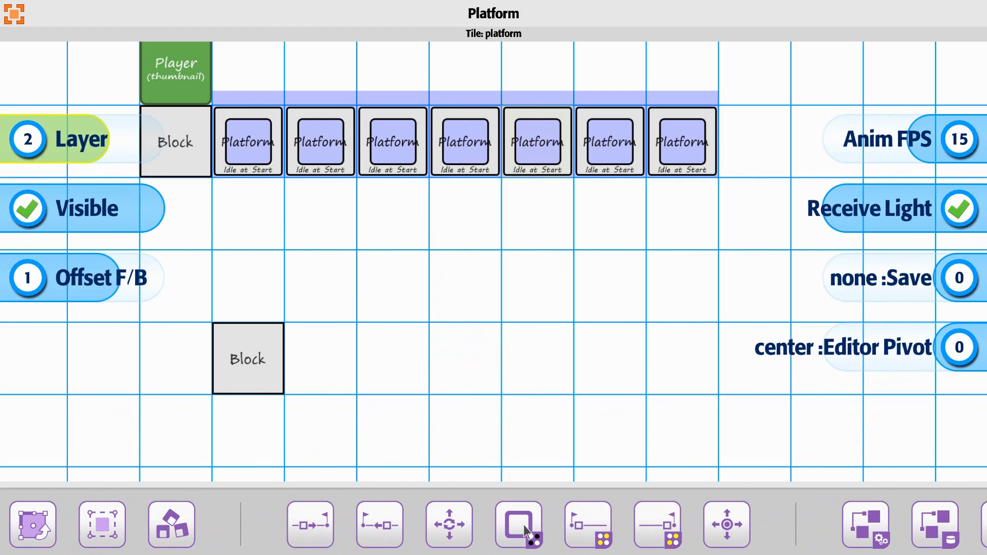
pyautogui.click(710, 525)
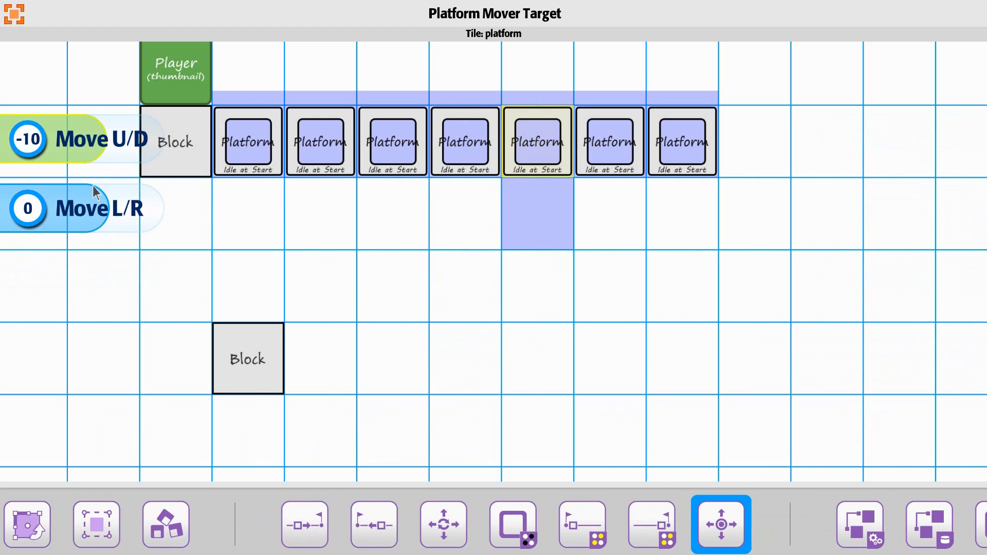
pyautogui.moveTo(73, 150); pyautogui.dragTo(100, 168)
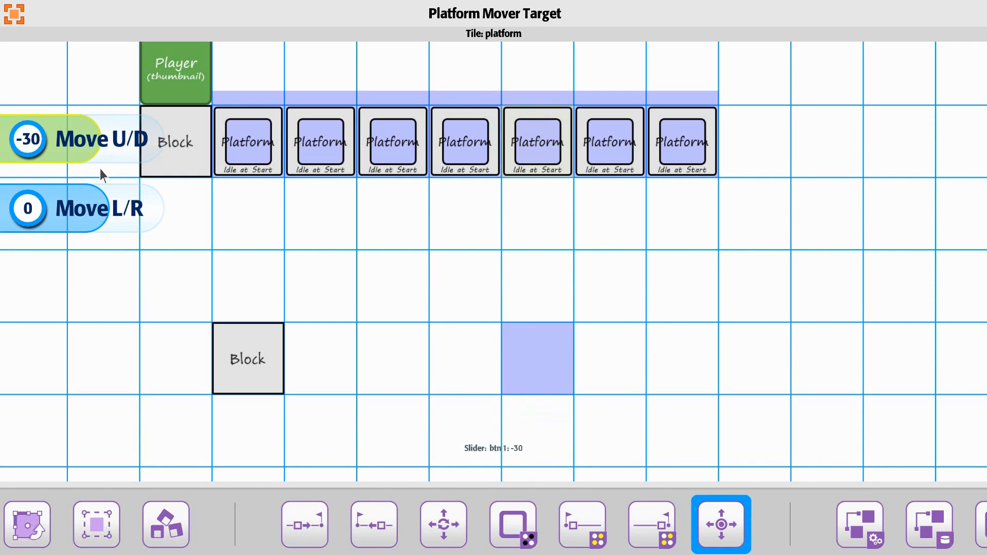
# Set the mover target's Move U/D to -20 for the sixth platform in the row
pyautogui.click(610, 171)
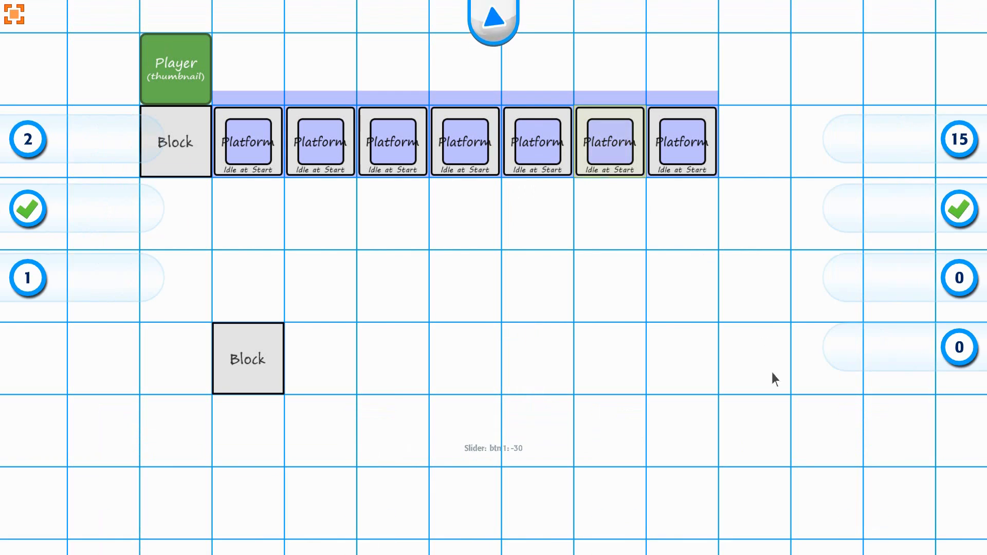
pyautogui.moveTo(834, 505); pyautogui.dragTo(237, 501)
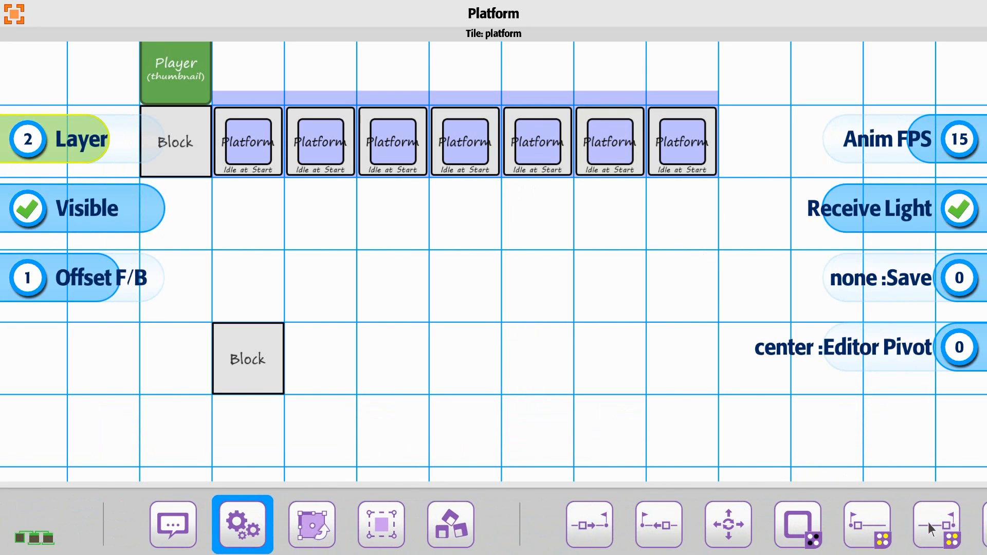
pyautogui.moveTo(928, 527); pyautogui.dragTo(490, 520)
pyautogui.click(586, 525)
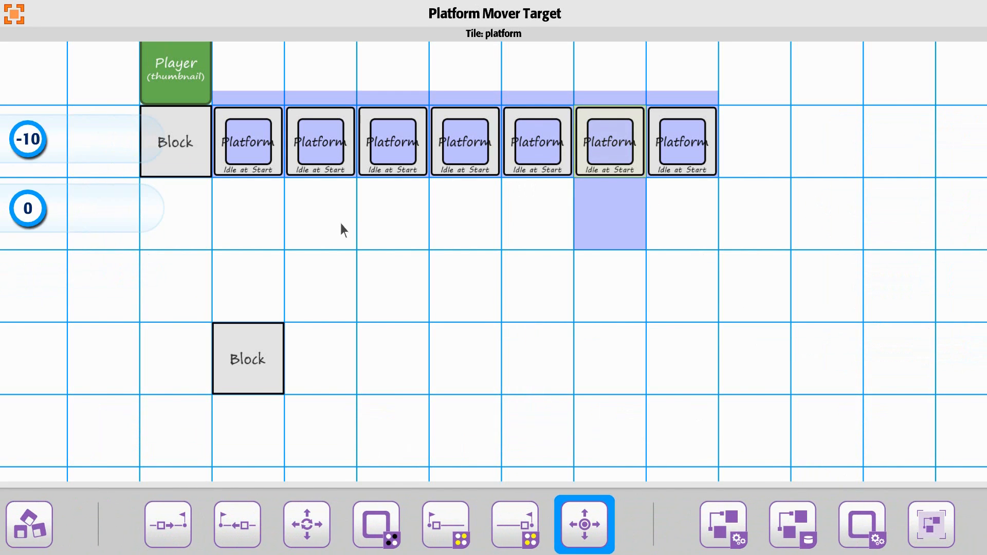
pyautogui.moveTo(51, 149); pyautogui.dragTo(55, 149)
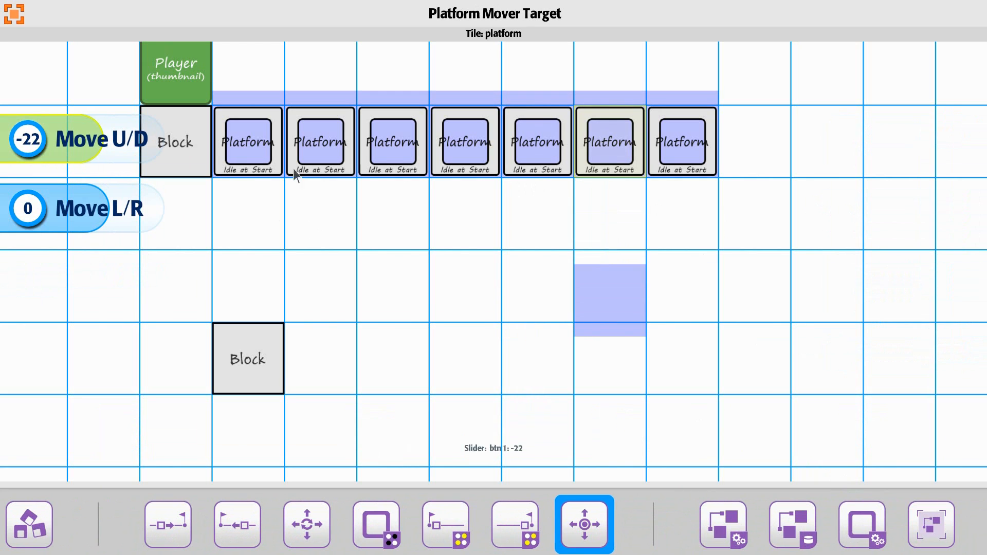
# Check the mover target's Move U/D distance for the seventh platform in the row, then deselect the platform
pyautogui.click(713, 184)
pyautogui.click(695, 168)
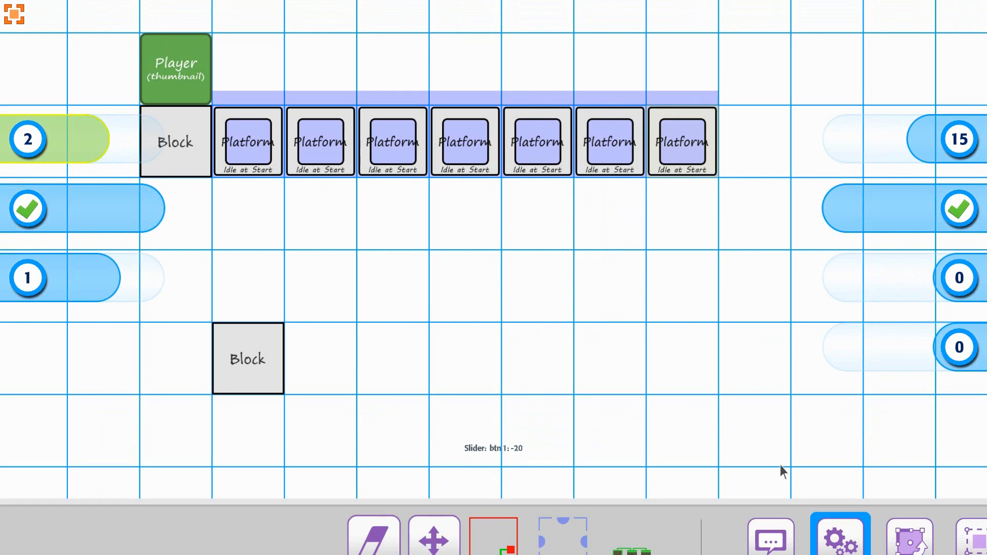
pyautogui.moveTo(876, 529); pyautogui.dragTo(494, 523)
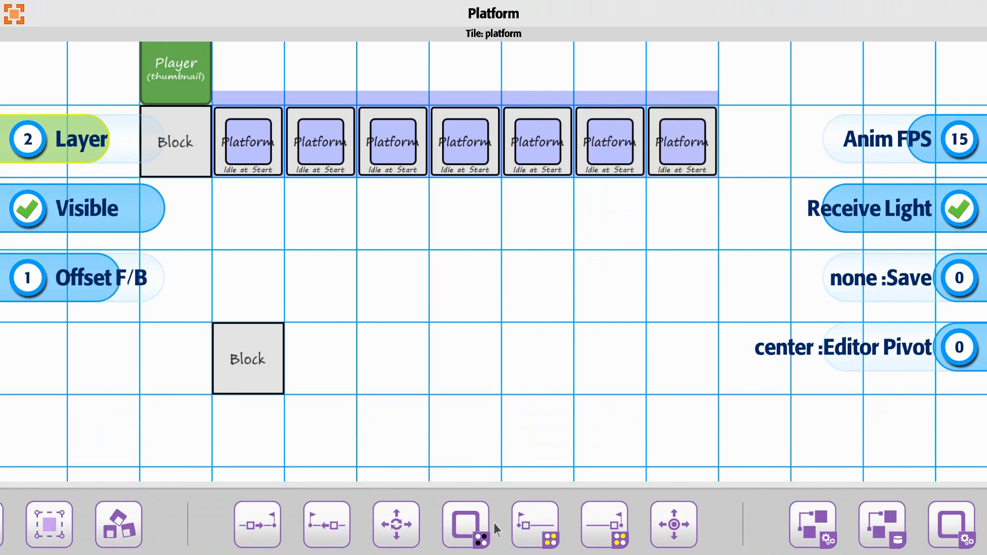
pyautogui.click(674, 525)
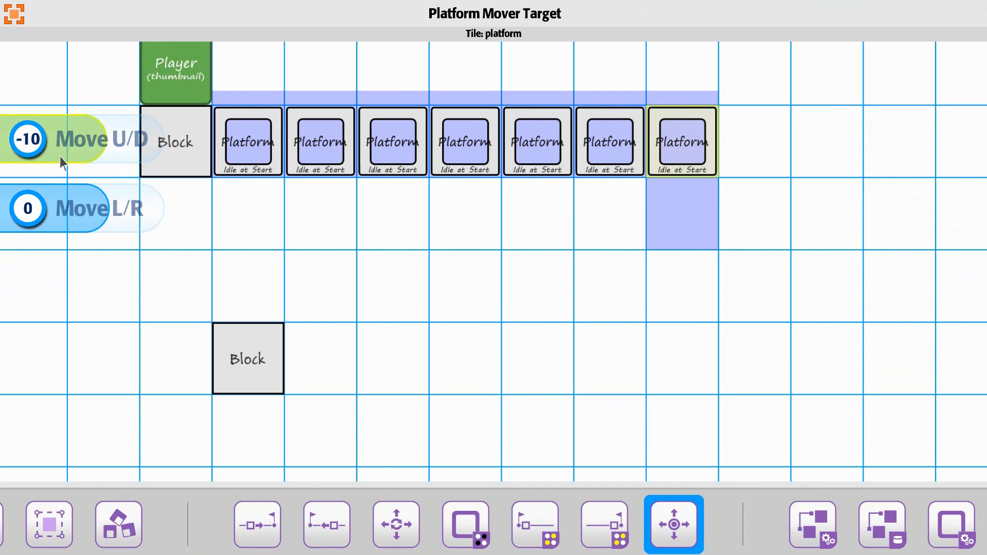
pyautogui.click(823, 234)
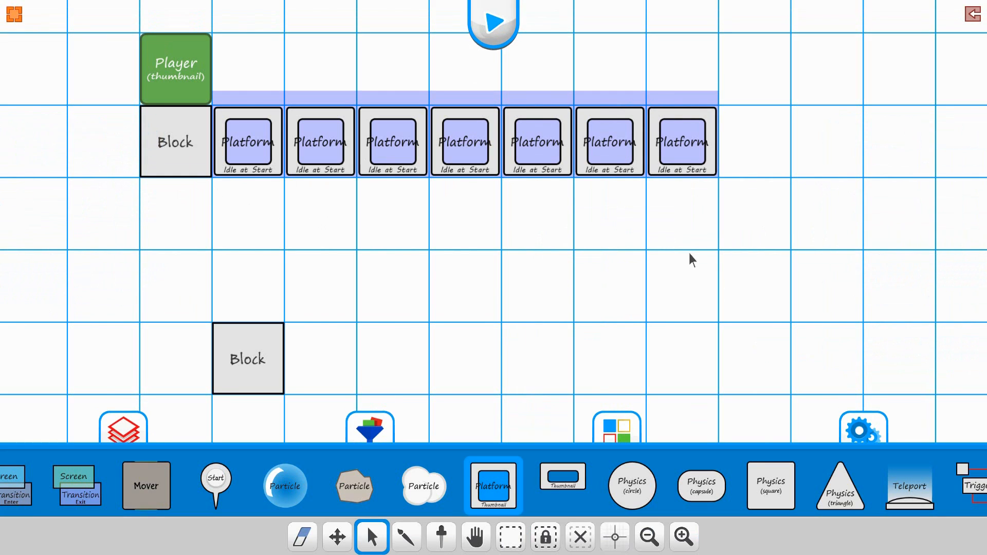
# Play-test the player stepping across the row of dropping platforms, and stop the game
pyautogui.click(495, 36)
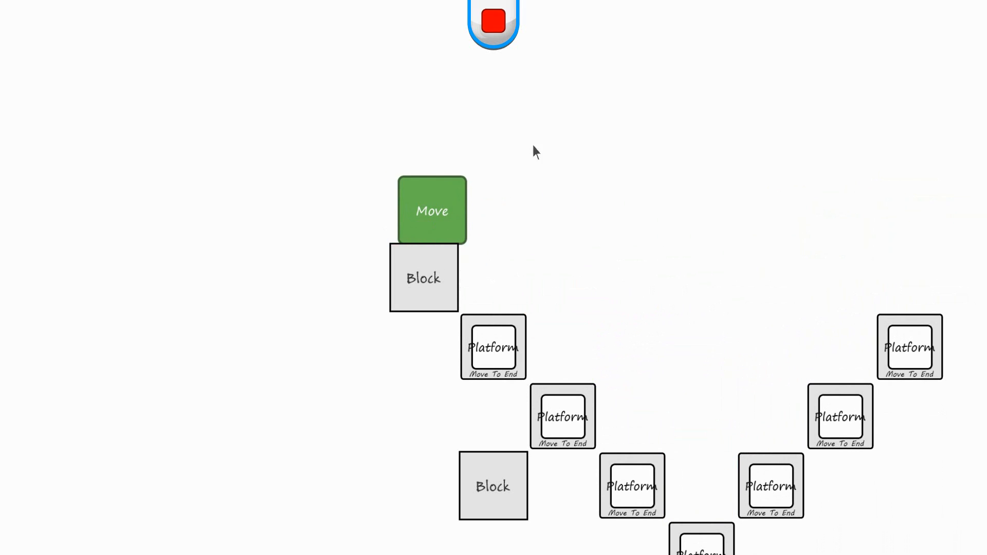
pyautogui.click(493, 23)
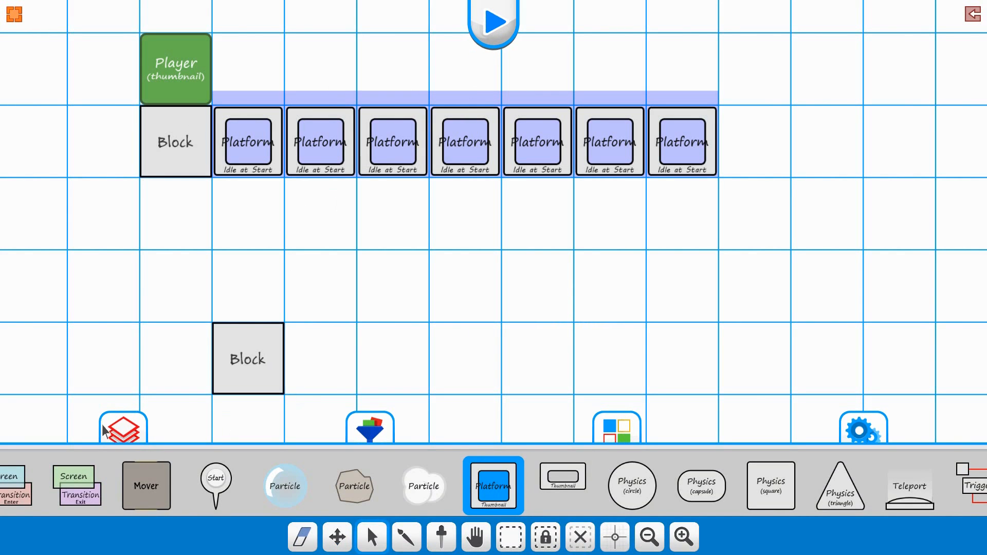
pyautogui.scroll(5, 213, 479)
pyautogui.scroll(5, 214, 480)
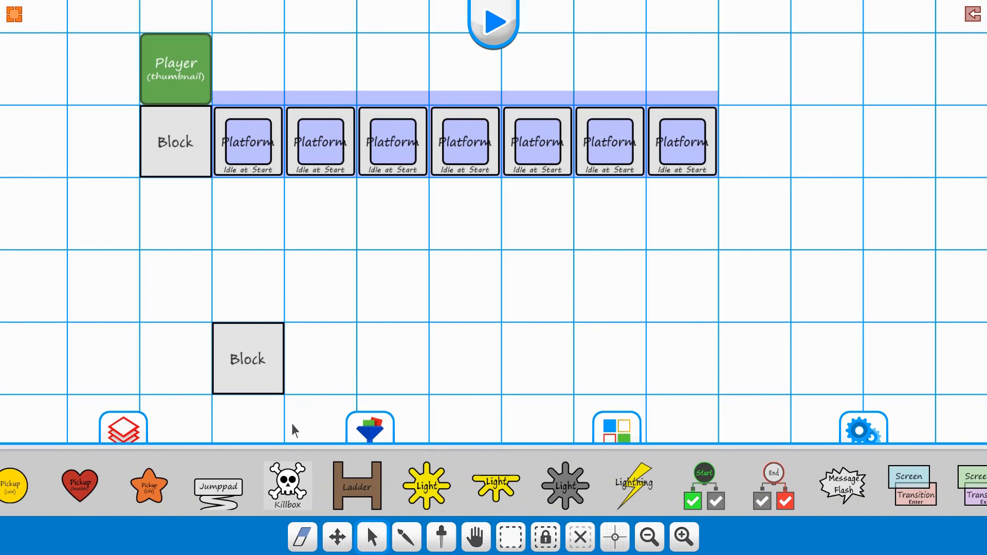
pyautogui.scroll(-5, 319, 488)
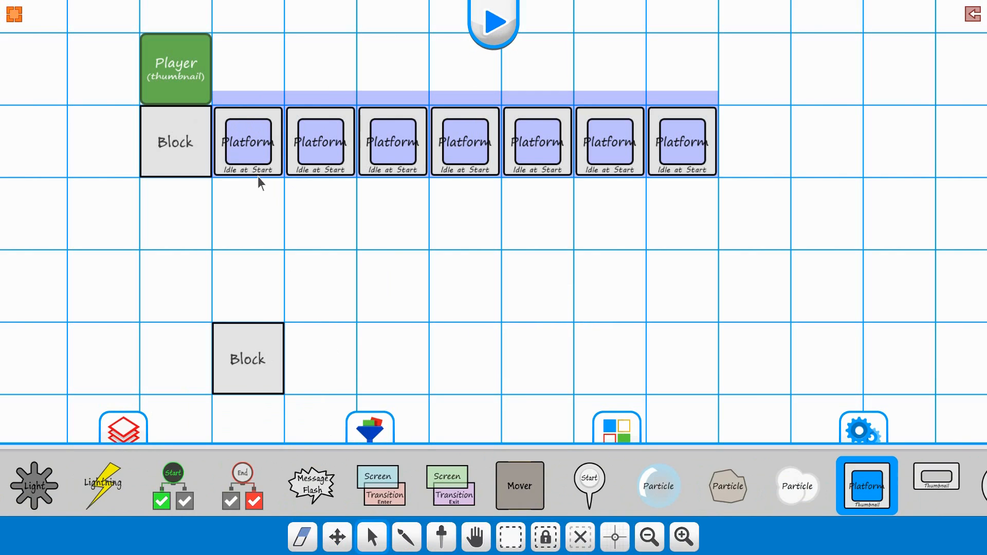
# Link the other six platforms in the row to the first platform and close its tile settings
pyautogui.click(257, 169)
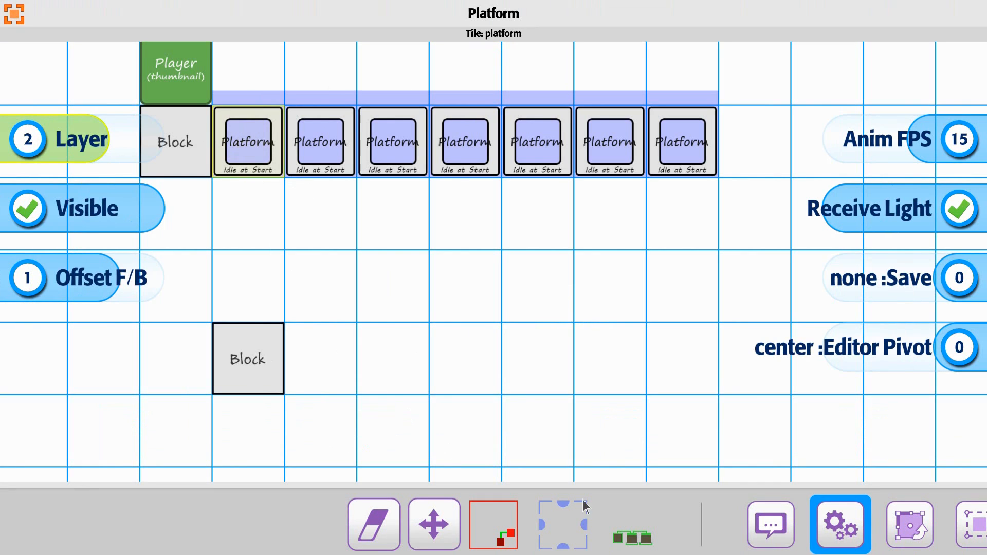
pyautogui.click(630, 541)
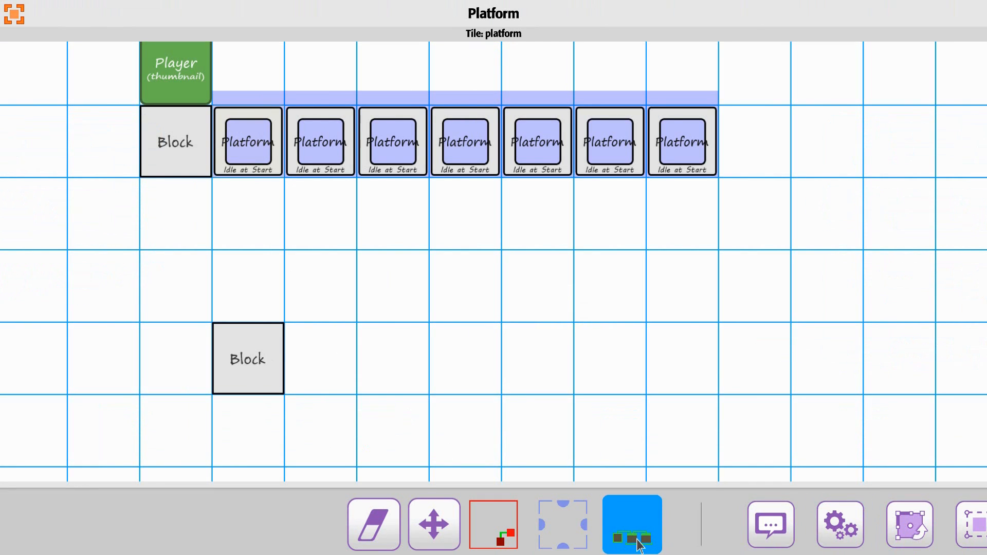
pyautogui.moveTo(606, 520); pyautogui.dragTo(377, 528)
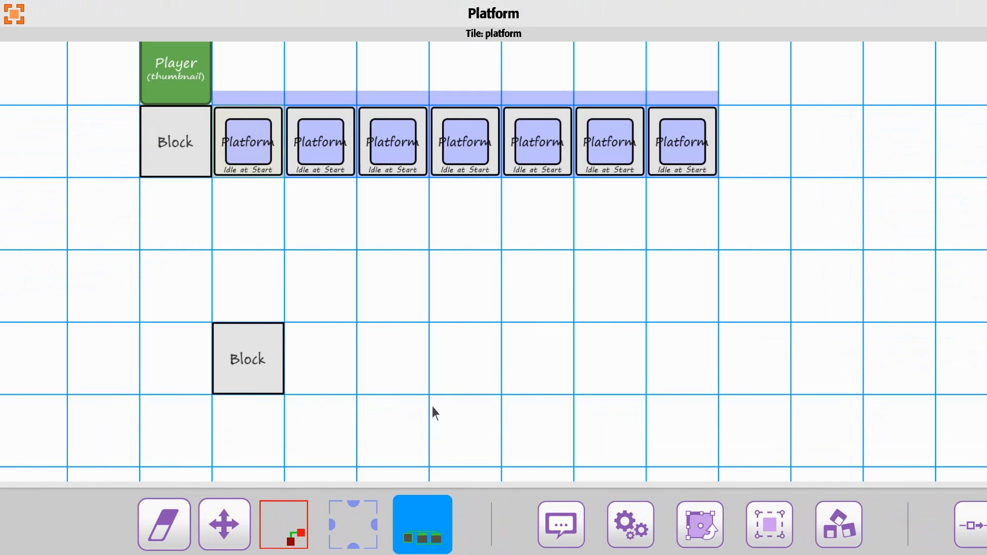
pyautogui.click(334, 163)
pyautogui.click(393, 162)
pyautogui.click(456, 162)
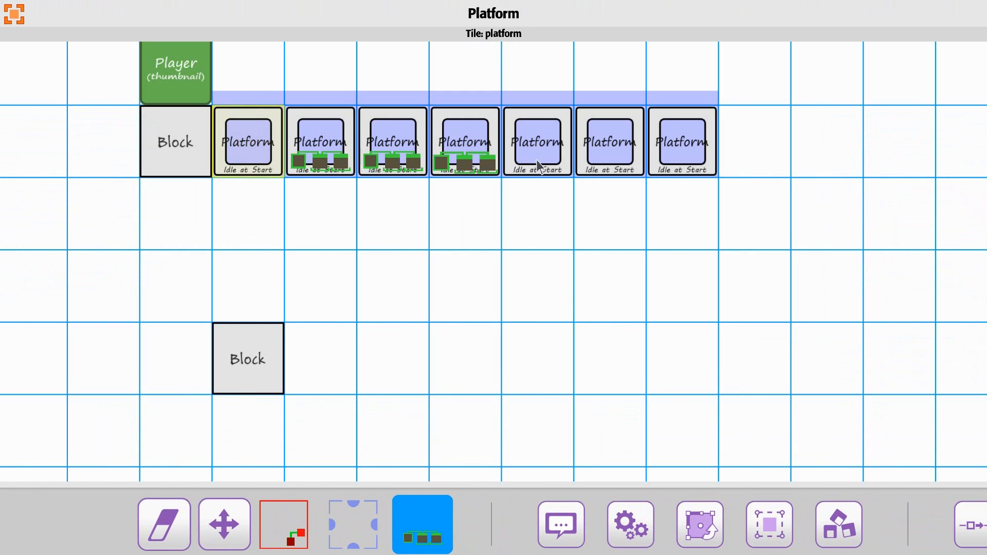
pyautogui.click(537, 159)
pyautogui.click(612, 156)
pyautogui.click(678, 156)
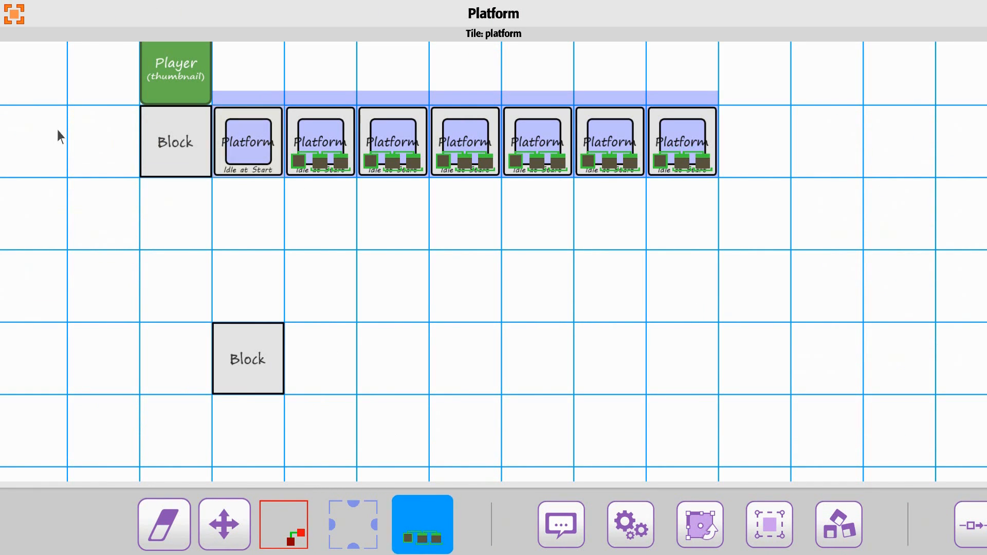
pyautogui.click(13, 18)
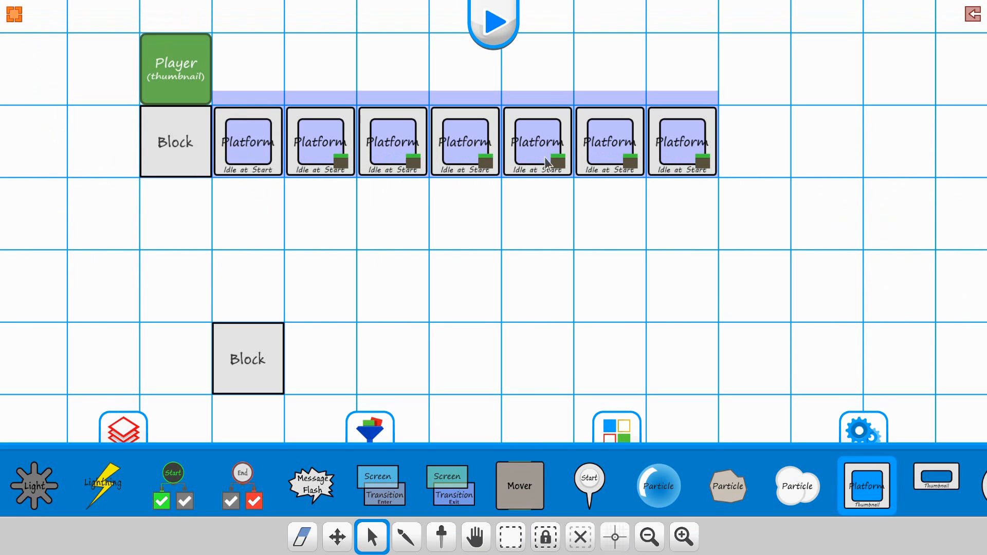
# Play-test the linked platforms by stepping onto the first one, and stop the game
pyautogui.click(491, 37)
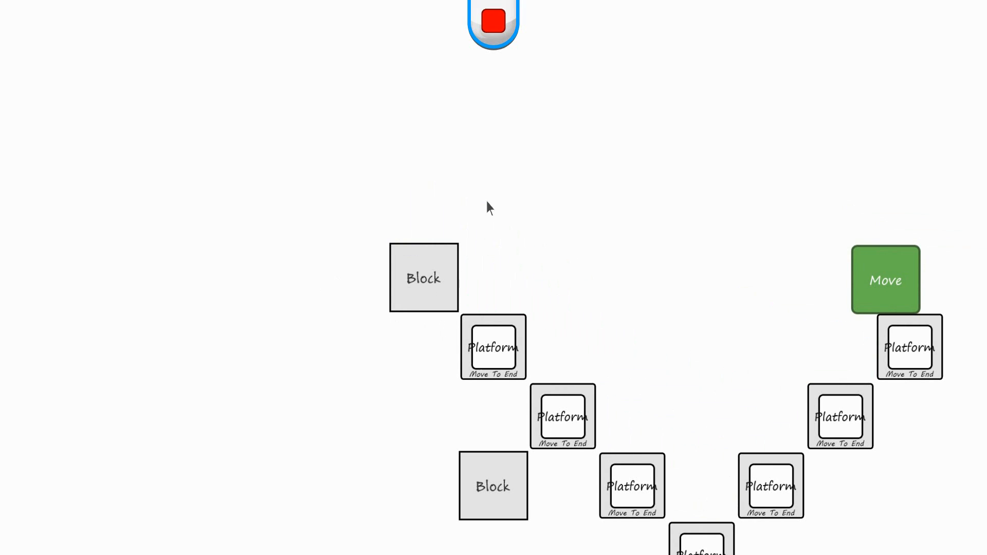
pyautogui.click(493, 20)
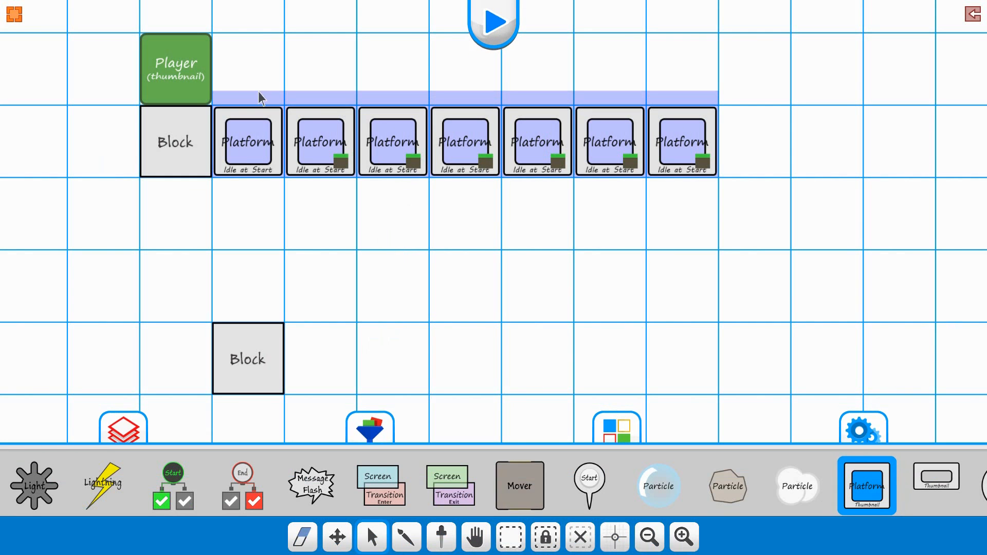
# Paint five Platform Bridge tiles directly left of the block under the player, then erase the leftmost one
pyautogui.moveTo(889, 481); pyautogui.dragTo(308, 472)
pyautogui.click(308, 473)
pyautogui.moveTo(182, 177)
pyautogui.mouseDown(button='middle')
pyautogui.moveTo(710, 240)
pyautogui.moveTo(543, 265)
pyautogui.mouseUp(button='middle')
pyautogui.moveTo(466, 216); pyautogui.dragTo(183, 216)
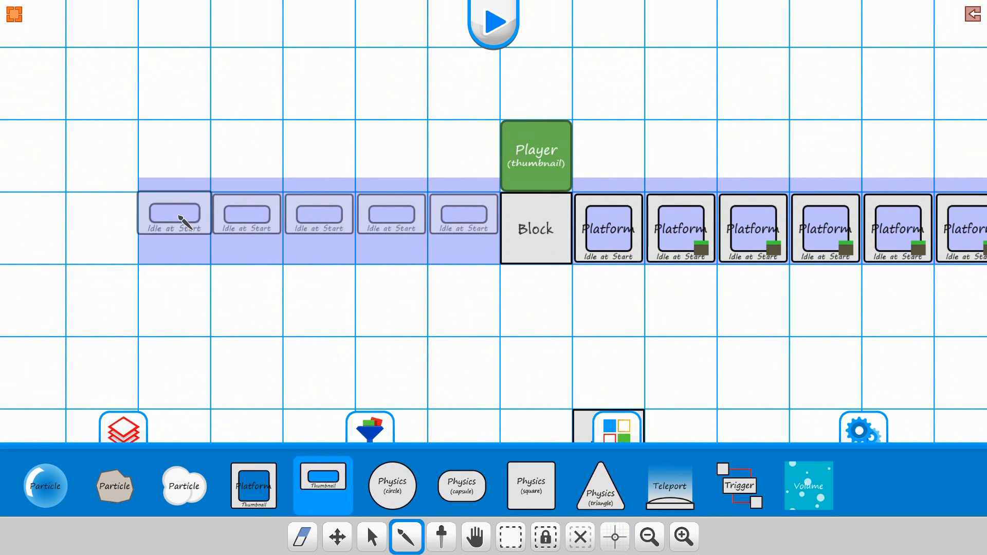
pyautogui.click(302, 535)
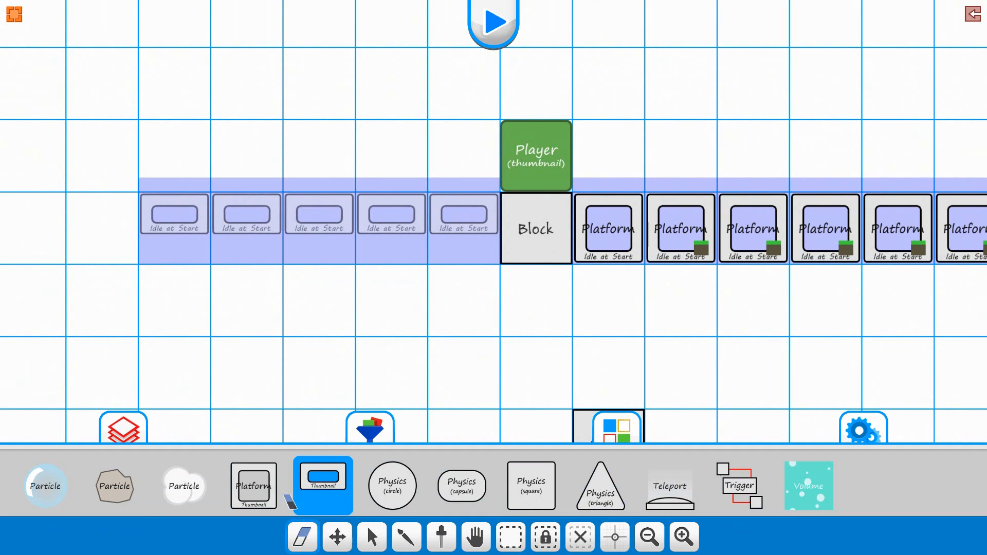
pyautogui.click(182, 237)
pyautogui.moveTo(473, 358); pyautogui.dragTo(462, 299, button='middle')
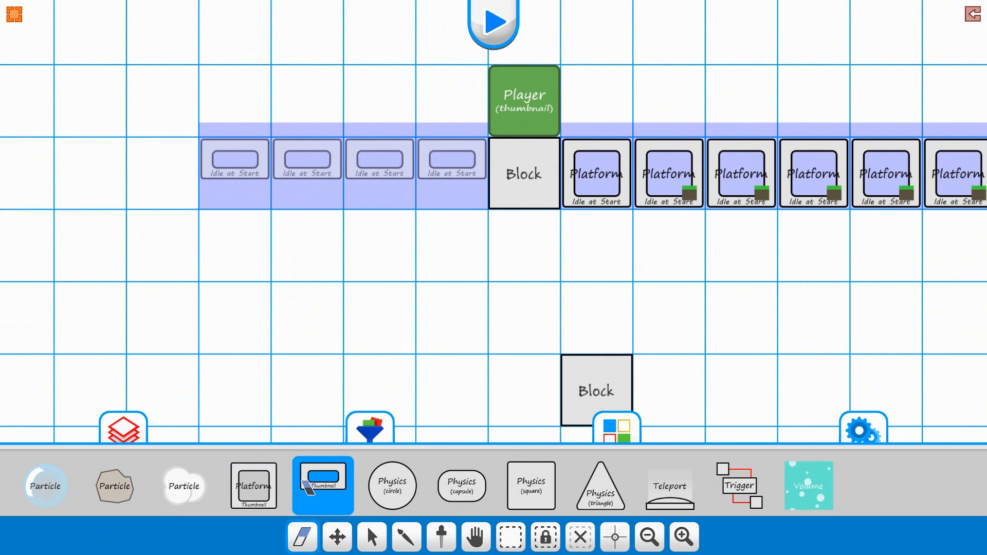
# Examine the Platform Settings, Move To Start, Move To End and Mover Reset options of the bridge tile nearest the block
pyautogui.click(373, 537)
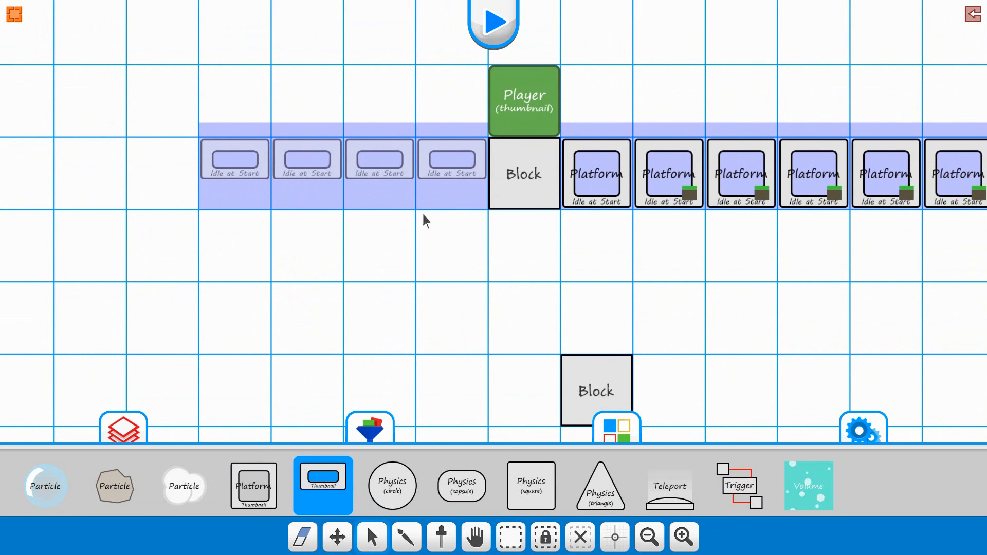
pyautogui.click(454, 176)
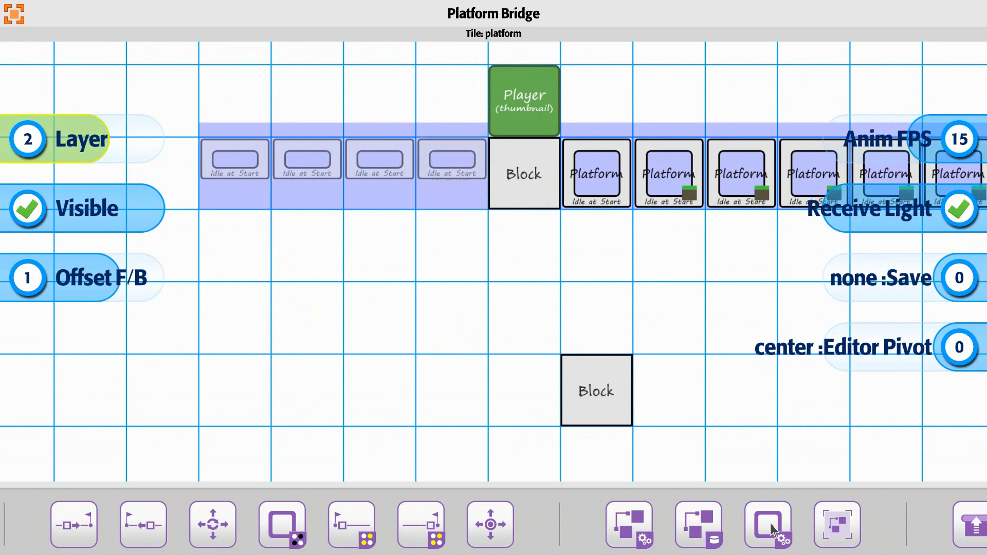
pyautogui.click(767, 522)
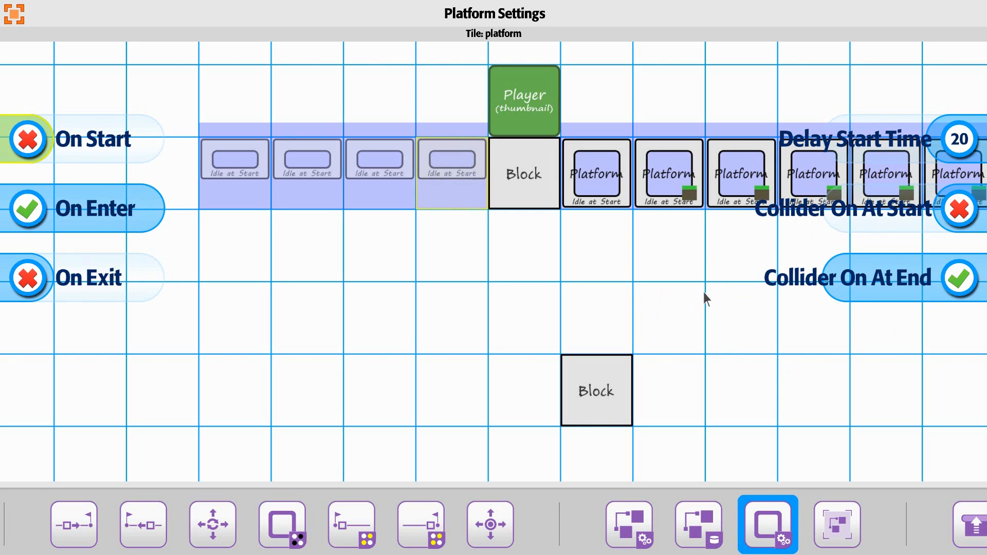
pyautogui.click(150, 525)
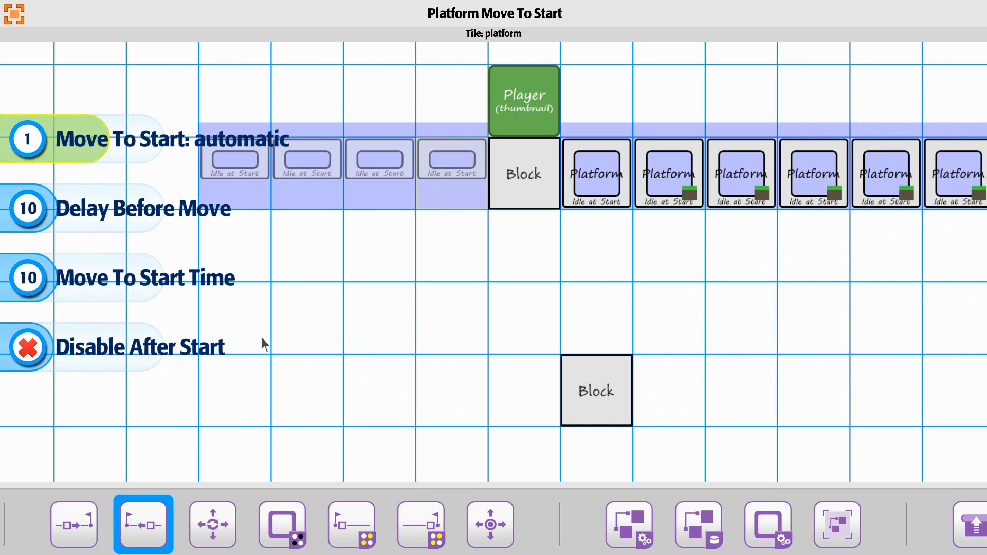
pyautogui.click(75, 522)
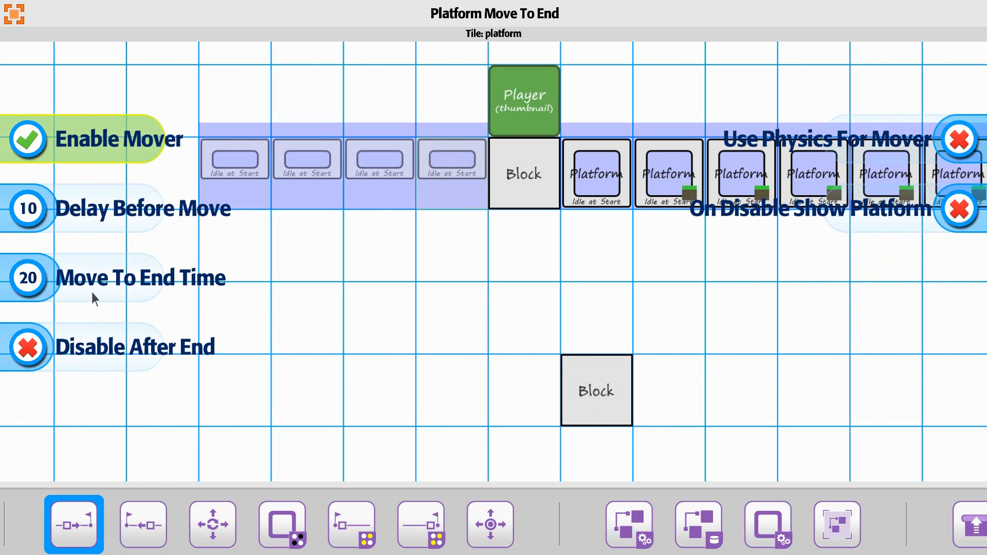
pyautogui.click(215, 529)
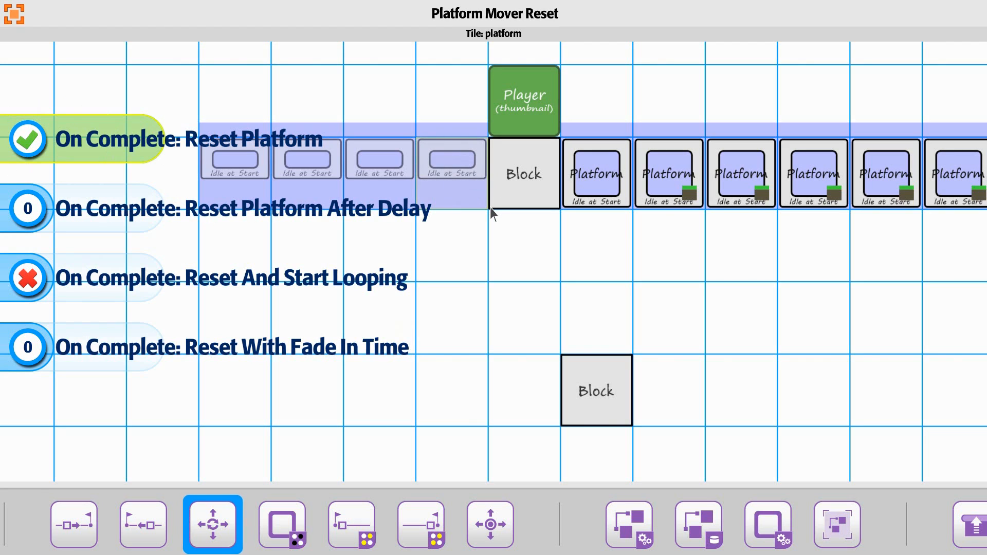
pyautogui.click(492, 264)
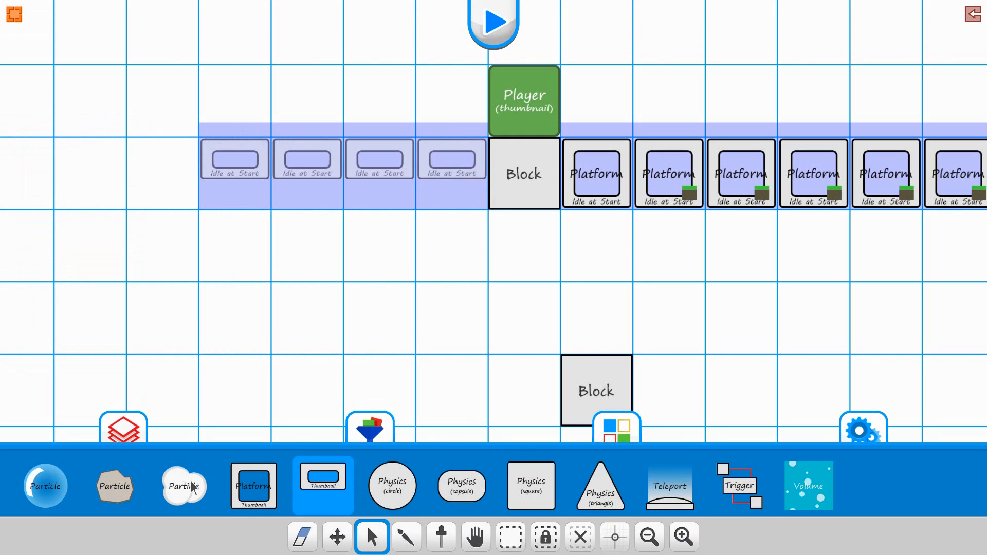
# Paint a floor of six Block tiles leftward from the lower block, and a wall rising three more blocks to the bridge's left end
pyautogui.moveTo(195, 489); pyautogui.dragTo(241, 493)
pyautogui.click(441, 536)
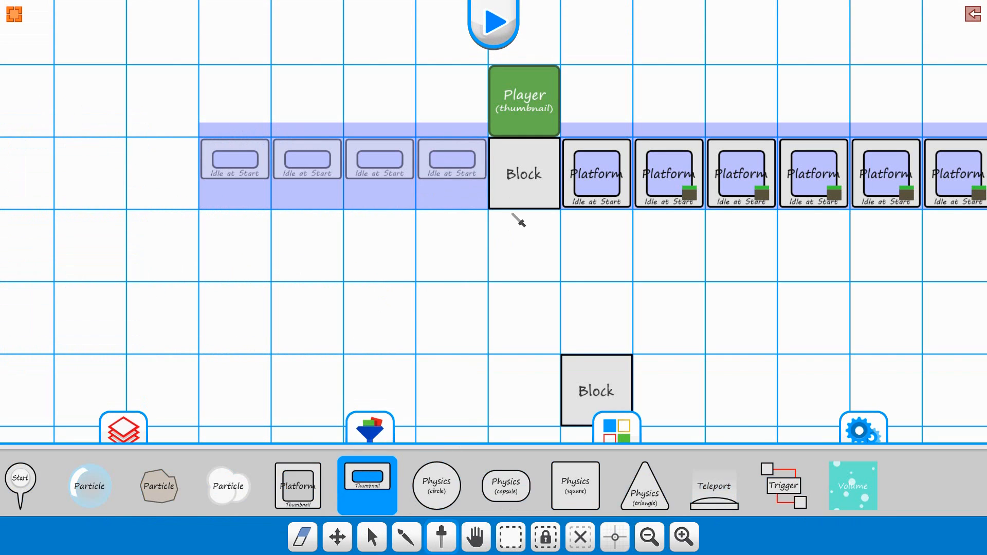
pyautogui.moveTo(524, 374)
pyautogui.mouseDown()
pyautogui.moveTo(232, 391)
pyautogui.moveTo(172, 349)
pyautogui.moveTo(172, 189)
pyautogui.mouseUp()
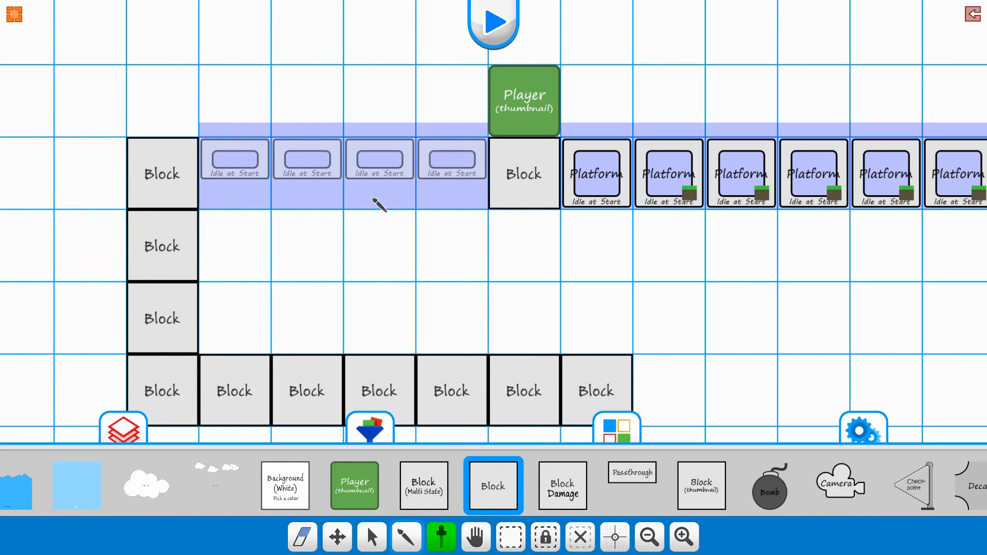
pyautogui.hscroll(-5, 334, 480)
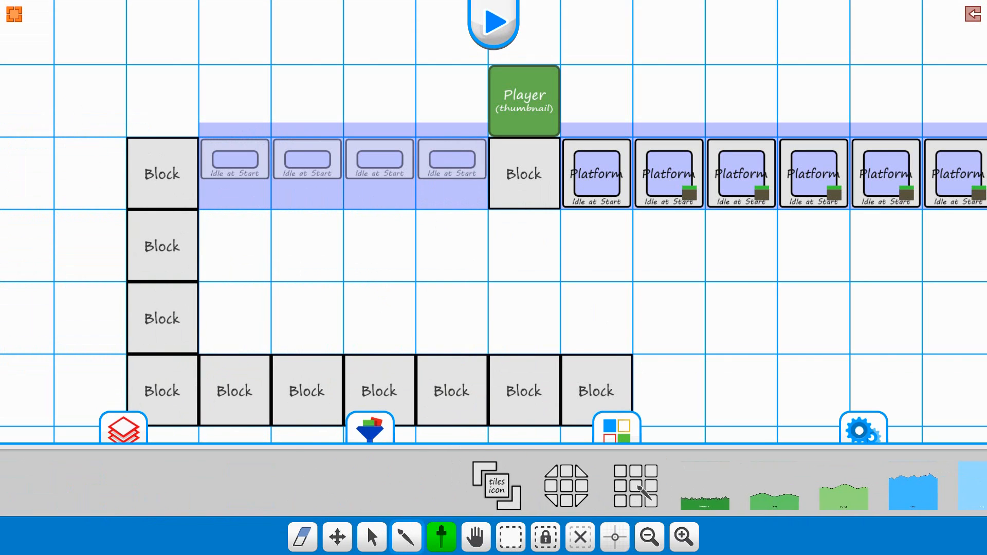
pyautogui.hscroll(8, 408, 495)
pyautogui.click(647, 483)
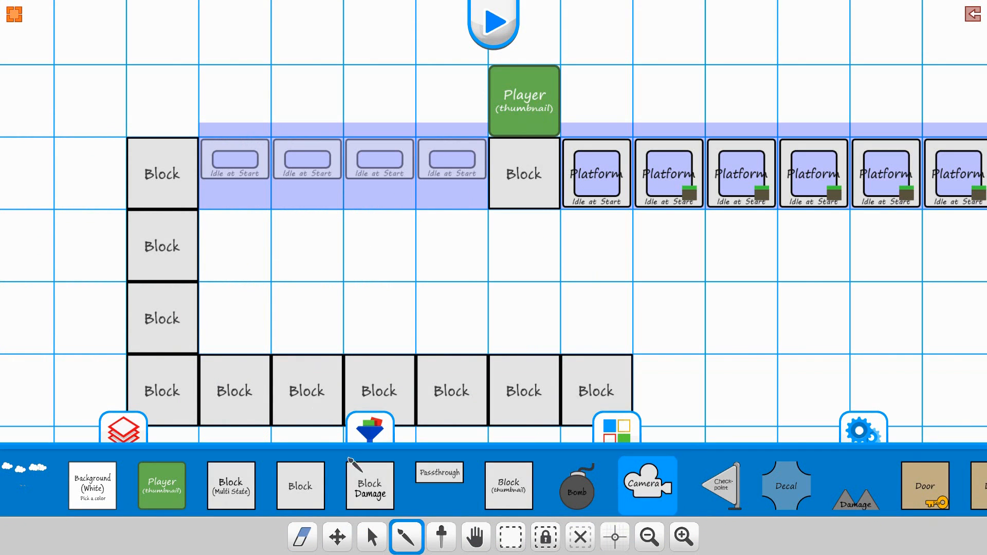
# Link the other three Platform Bridge tiles to the bridge tile beside the player's block, and close its tile settings
pyautogui.click(371, 537)
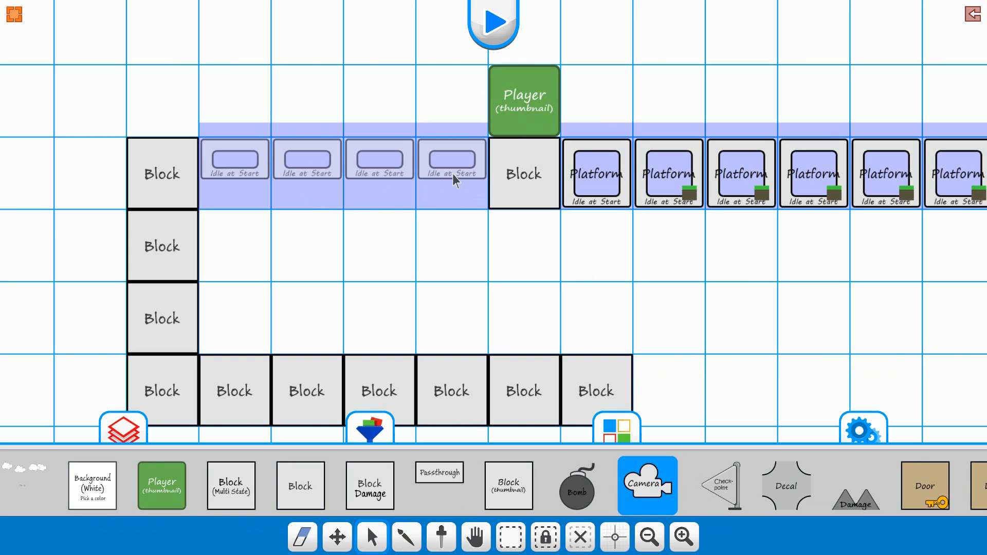
pyautogui.click(454, 180)
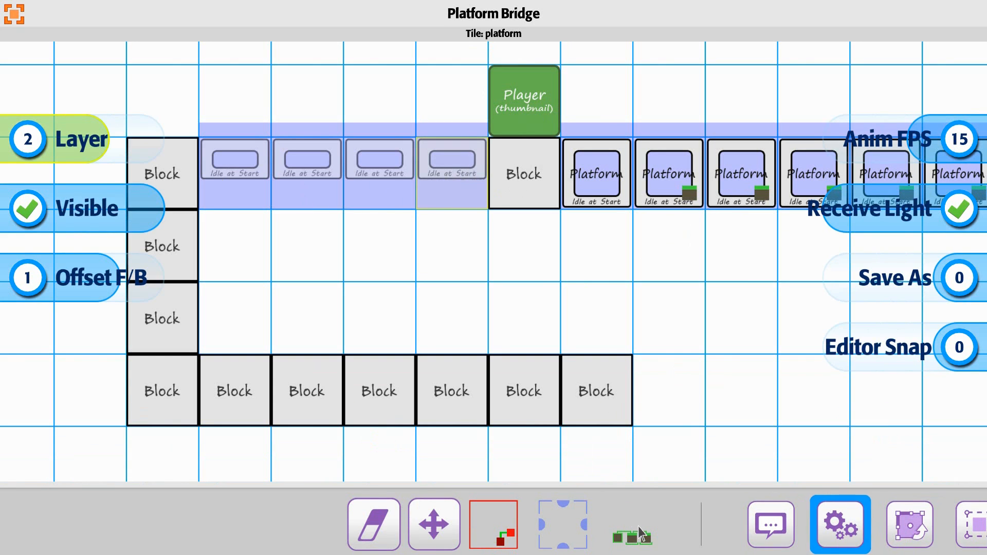
pyautogui.click(635, 535)
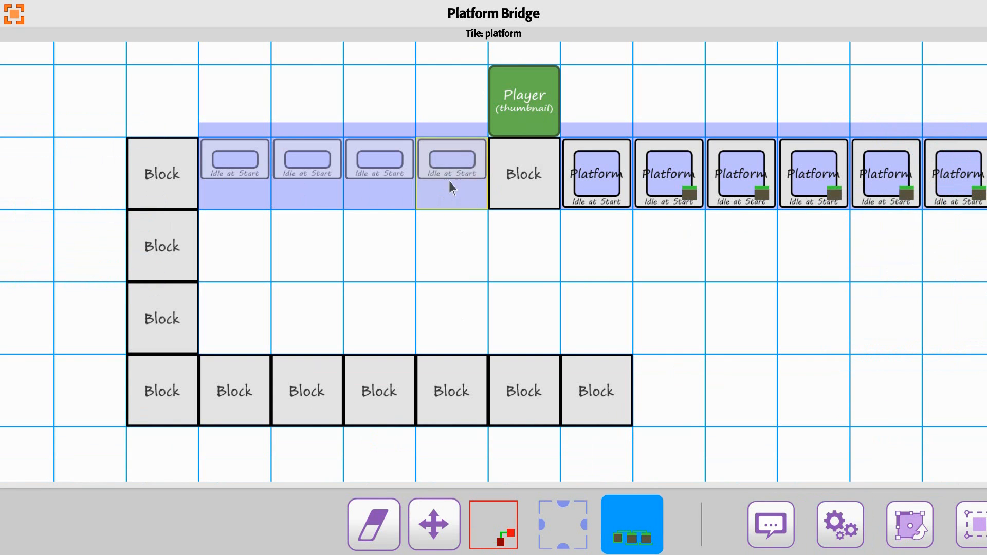
pyautogui.click(379, 175)
pyautogui.click(311, 172)
pyautogui.click(230, 169)
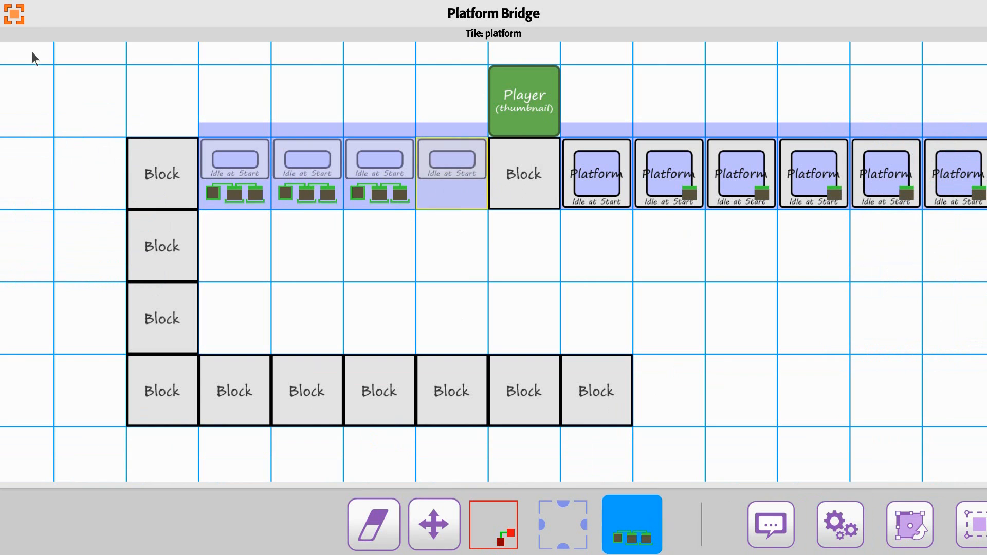
pyautogui.click(16, 20)
# Play-test the linked bridge by walking the player across it, dropping to the floor below and passing back up through it
pyautogui.click(493, 23)
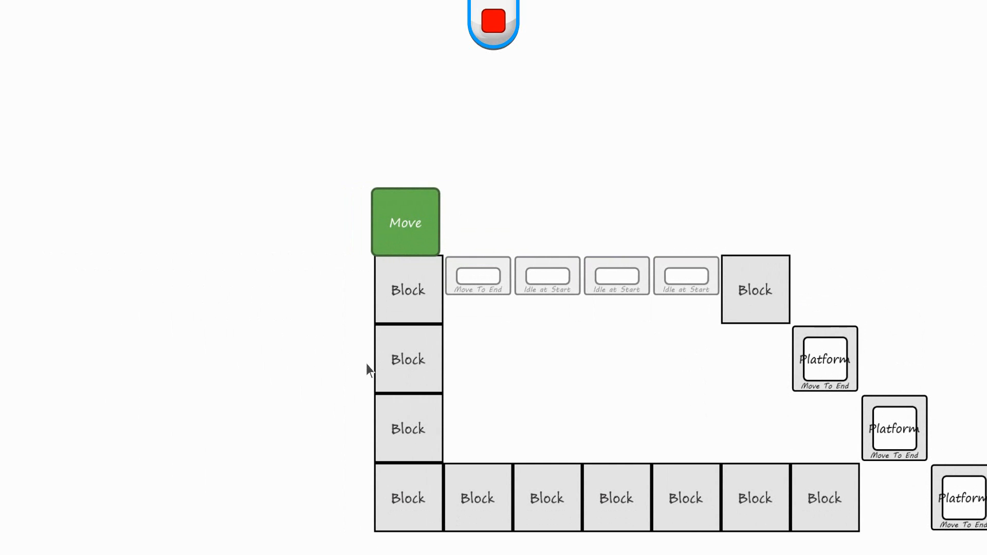
pyautogui.click(469, 293)
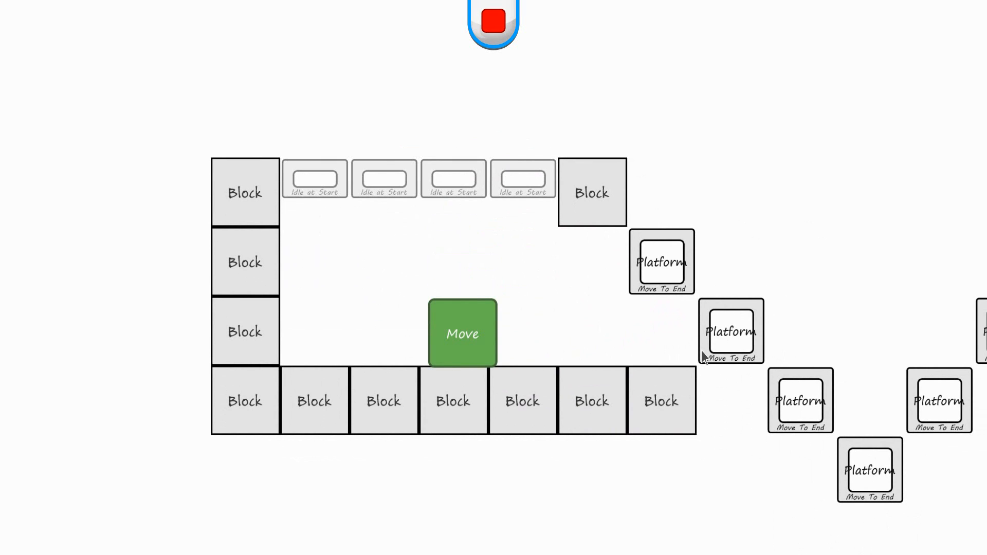
pyautogui.press('Right')
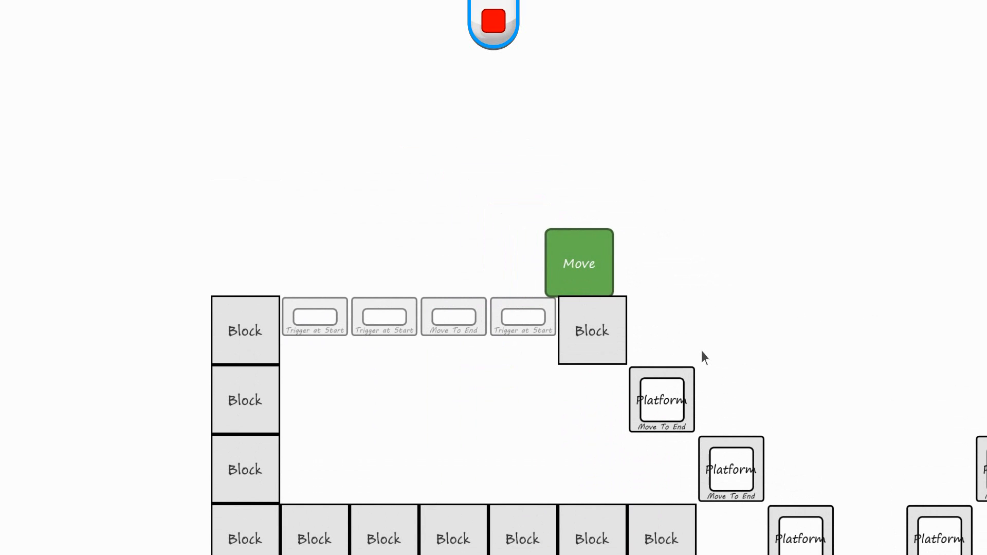
pyautogui.press('Left')
pyautogui.press('Right')
pyautogui.press('Left')
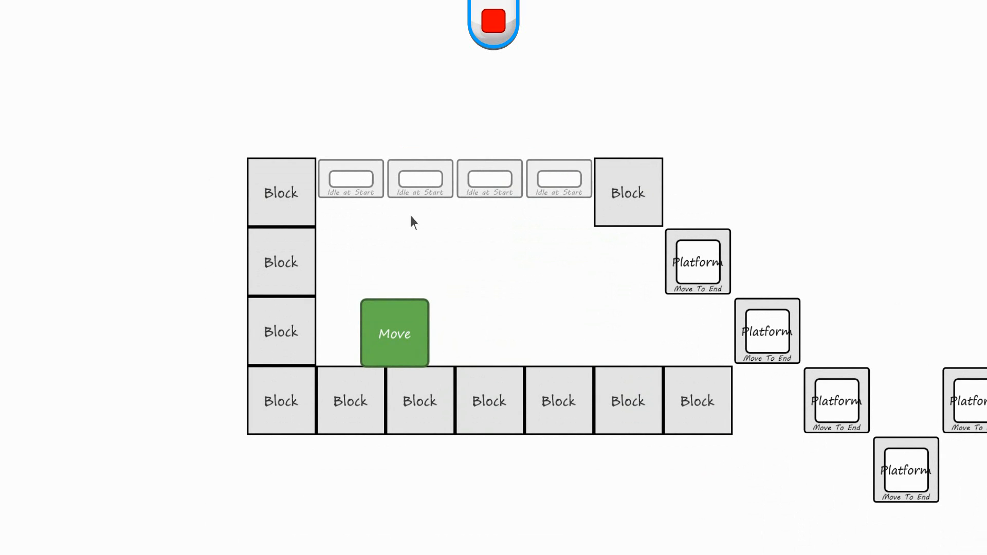
pyautogui.press('Right')
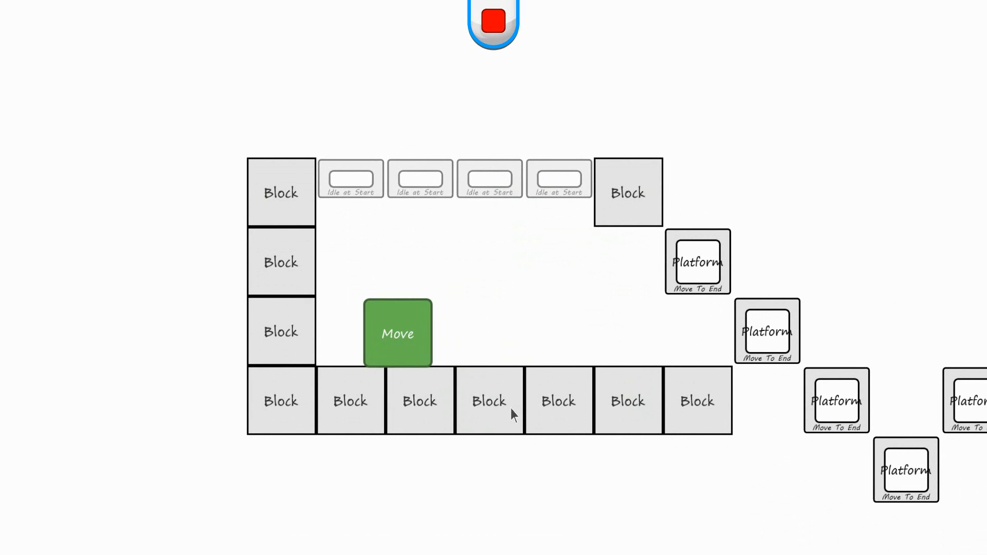